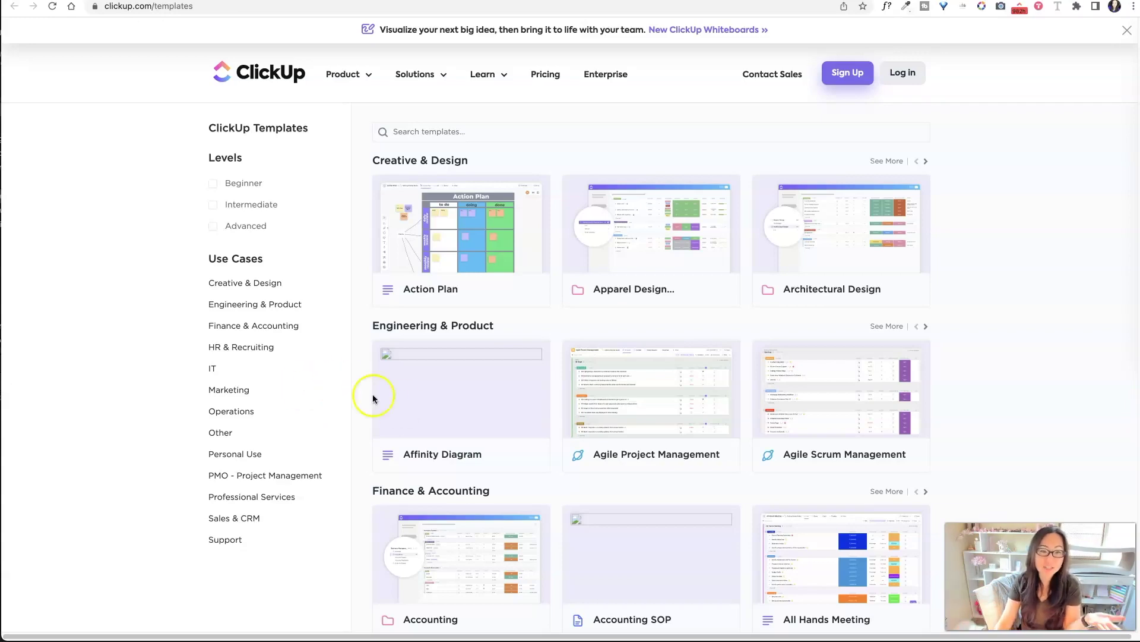
pyautogui.scroll(-5, 373, 398)
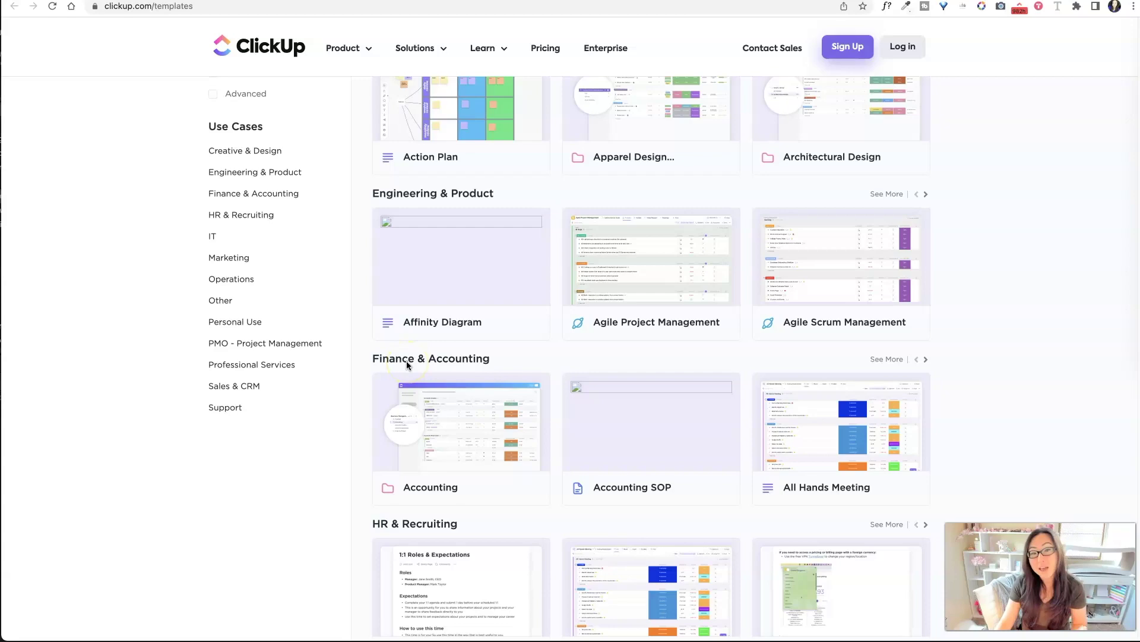
pyautogui.scroll(-5, 407, 363)
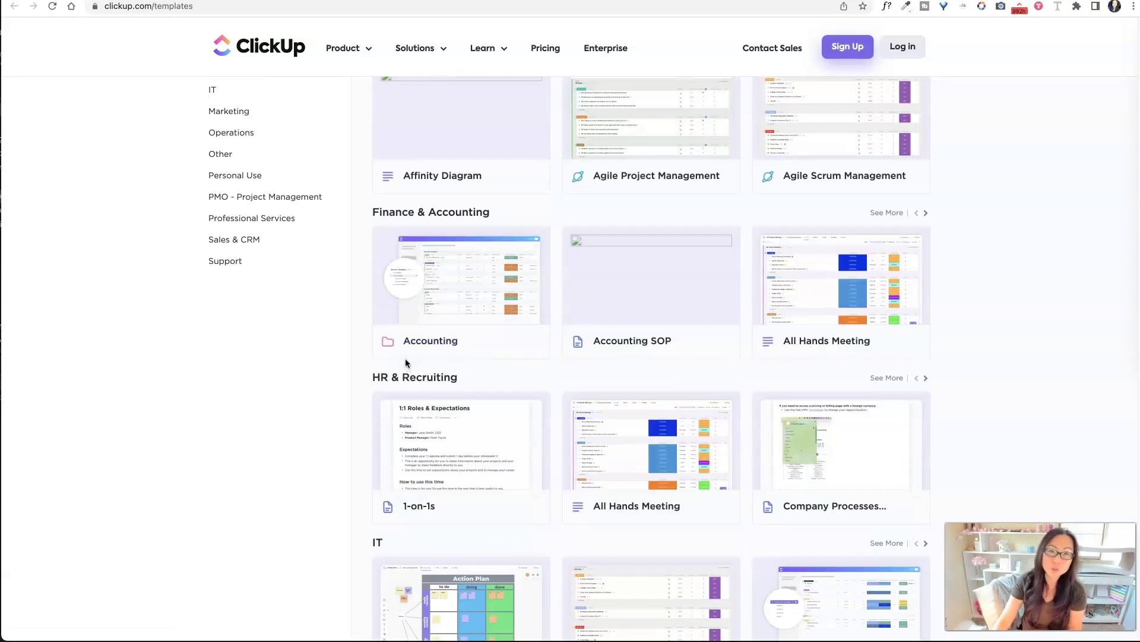
pyautogui.scroll(-15, 403, 365)
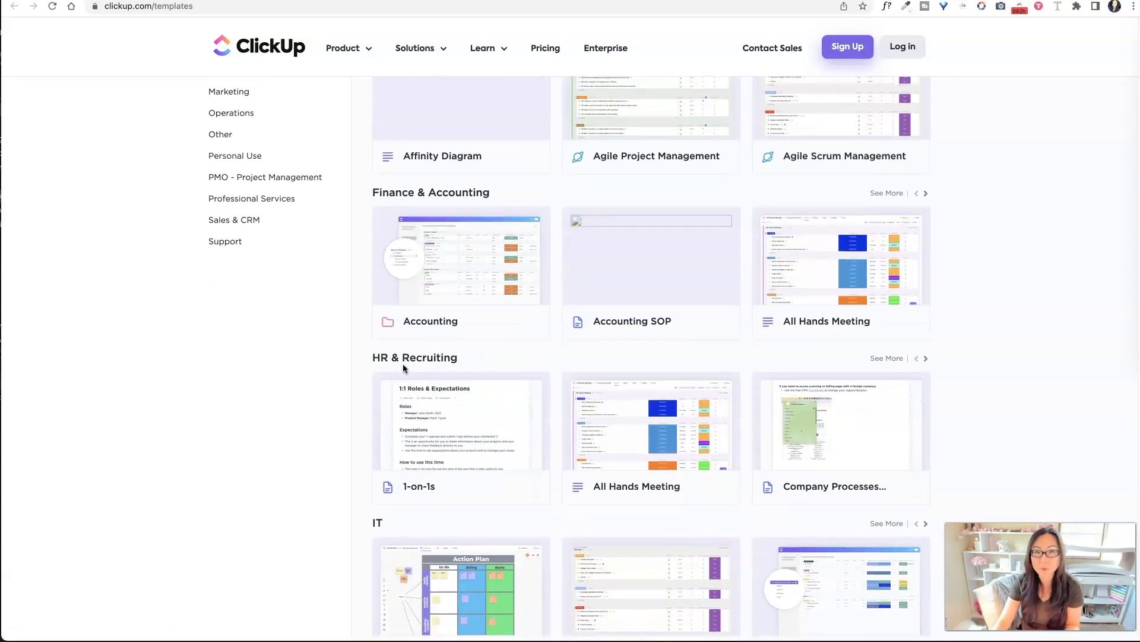
pyautogui.scroll(-20, 404, 370)
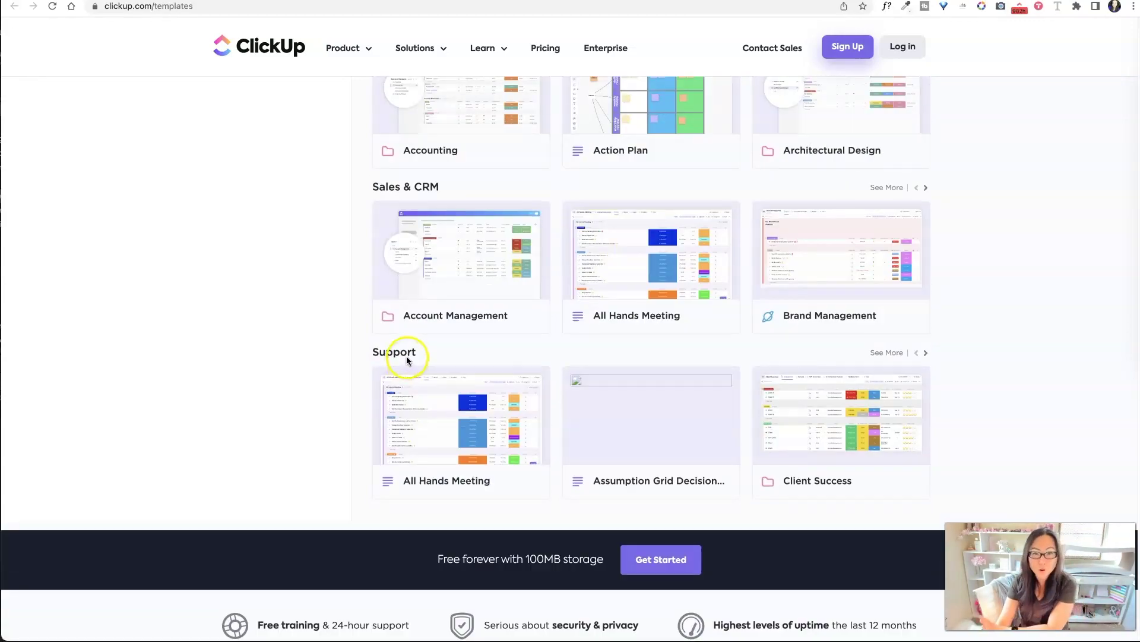
pyautogui.scroll(20, 405, 364)
pyautogui.scroll(15, 412, 341)
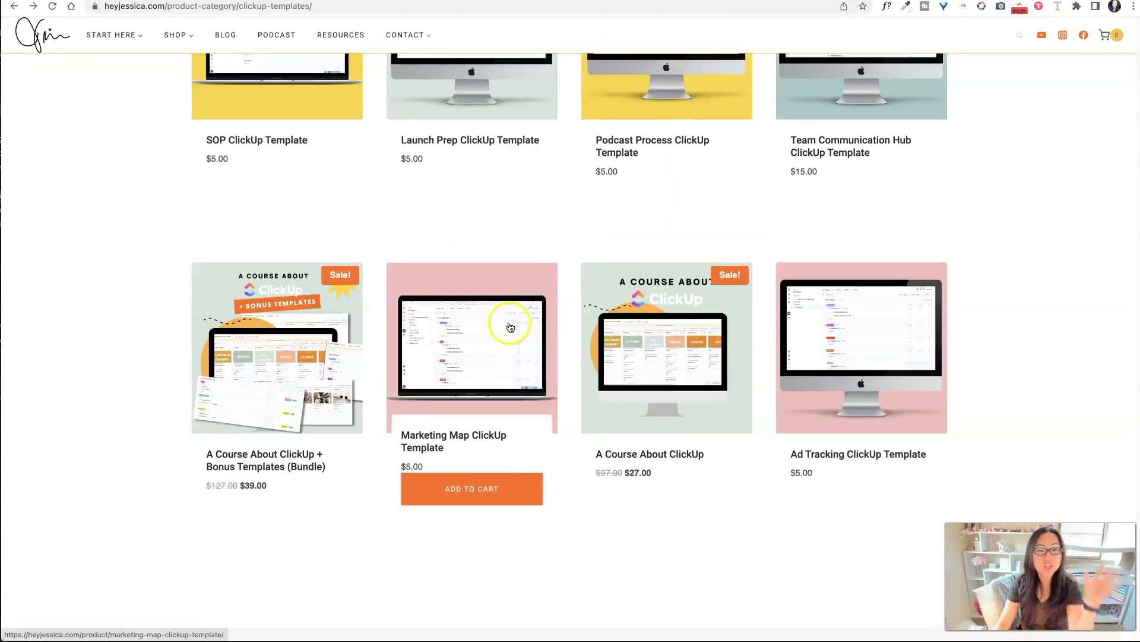
# Step: Scroll the heyjessica.com ClickUp templates grid, checking each product card's price and Add to Cart
pyautogui.scroll(10, 509, 326)
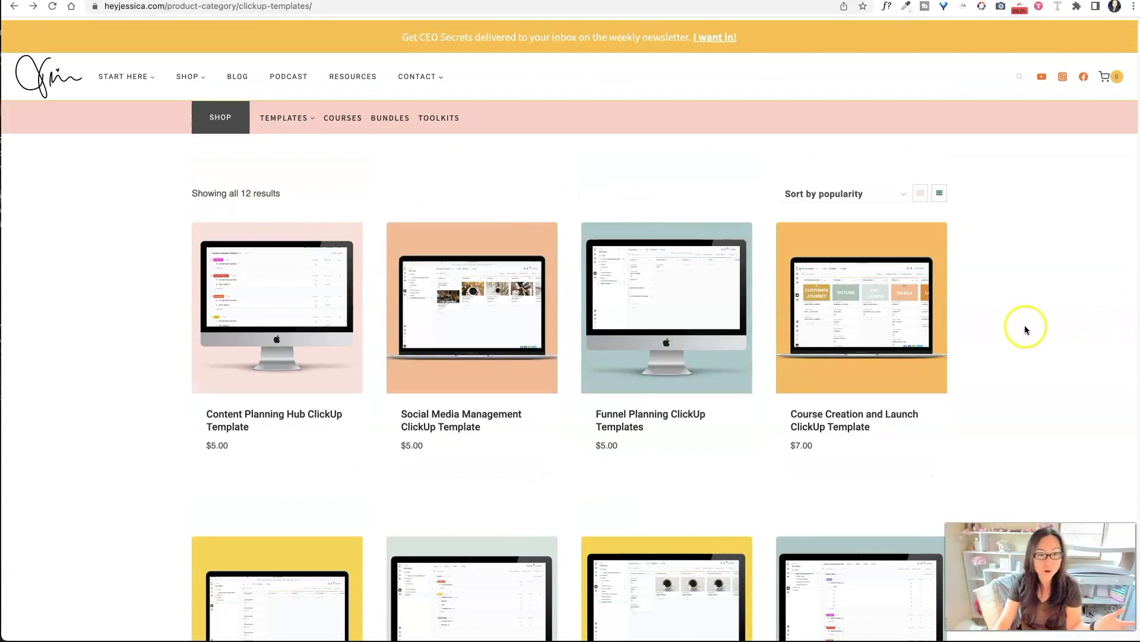
pyautogui.scroll(-3, 1025, 331)
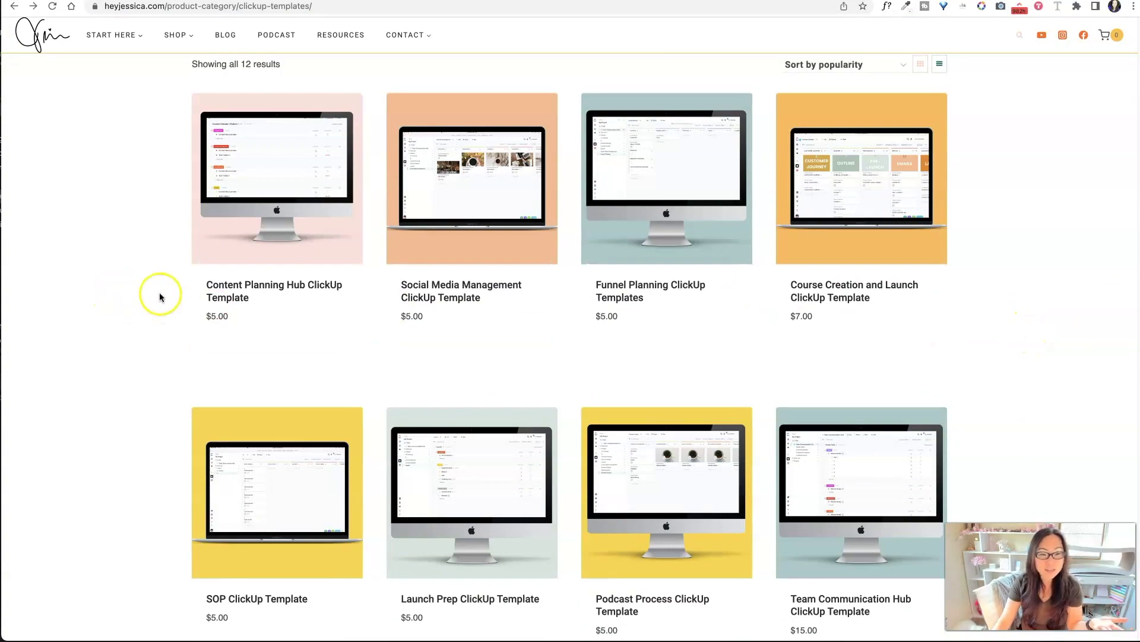
pyautogui.scroll(-6, 147, 281)
pyautogui.scroll(-3, 145, 286)
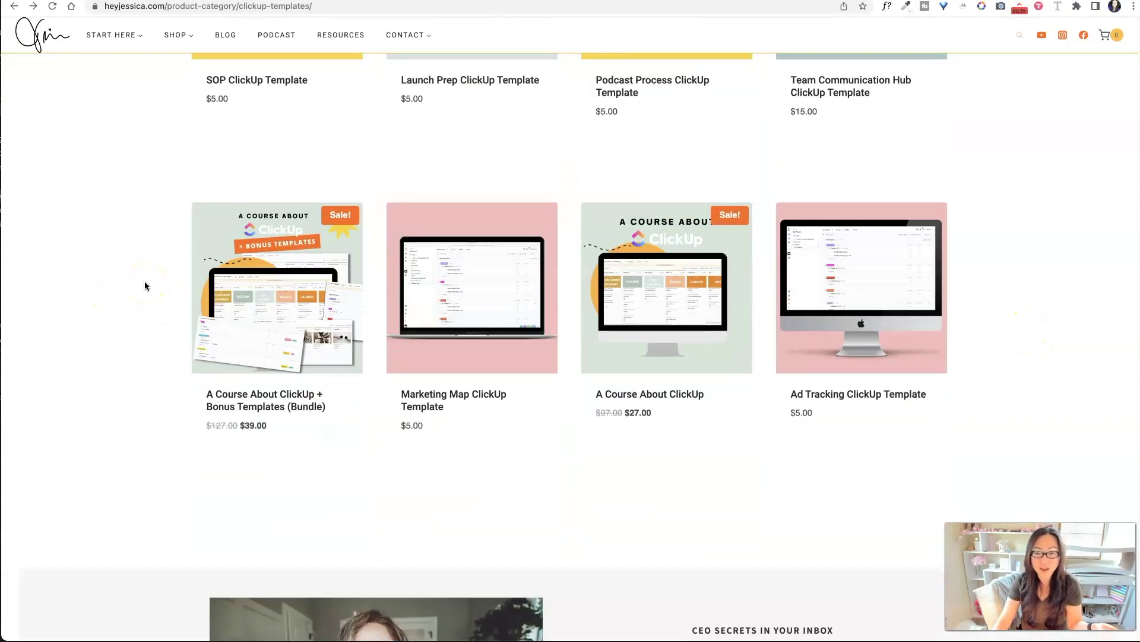
pyautogui.scroll(8, 147, 289)
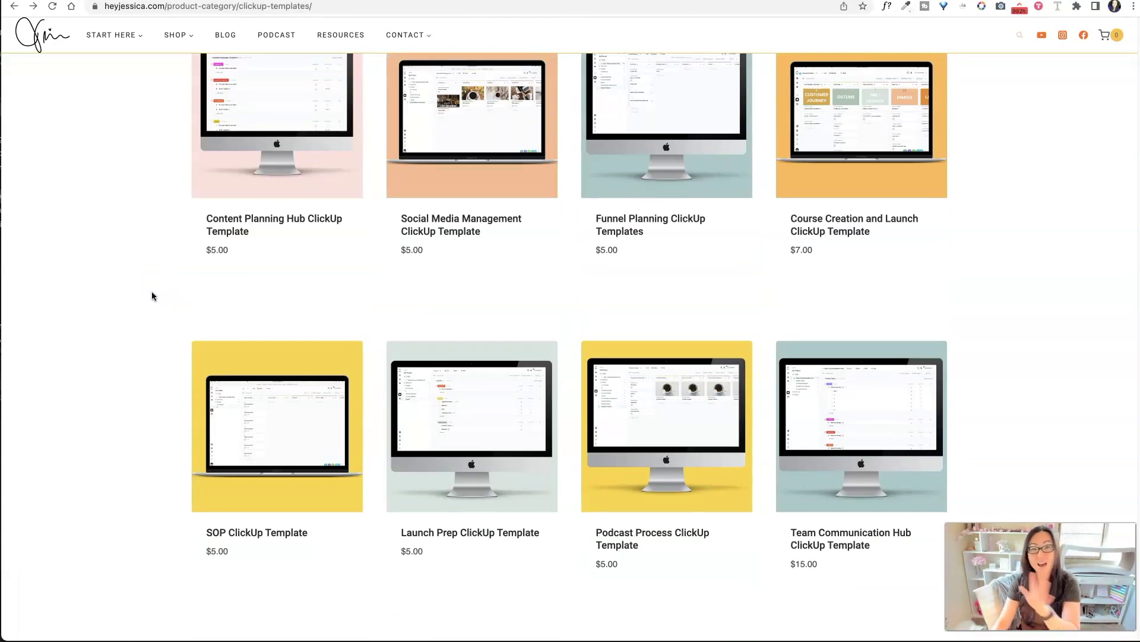
pyautogui.moveTo(214, 255)
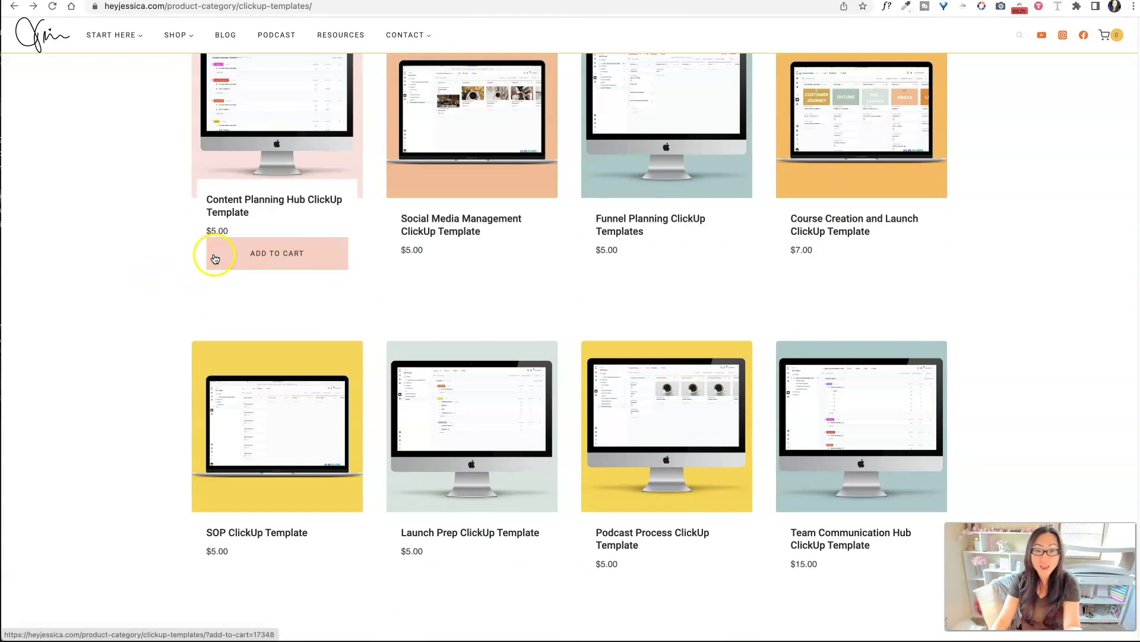
pyautogui.scroll(-2, 239, 266)
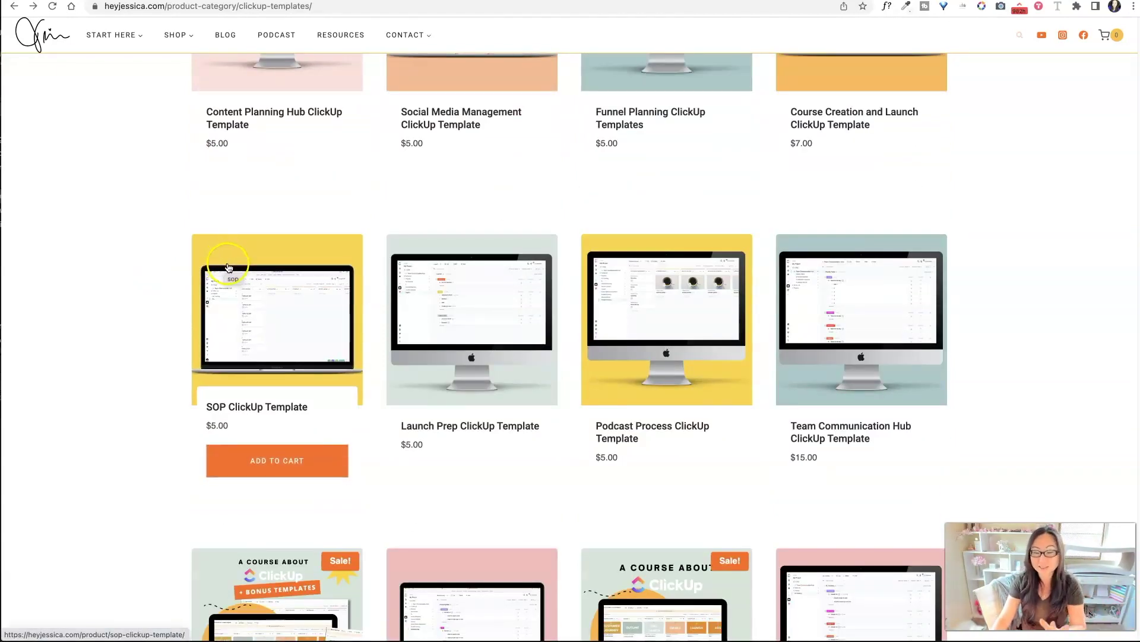
pyautogui.scroll(-5, 225, 265)
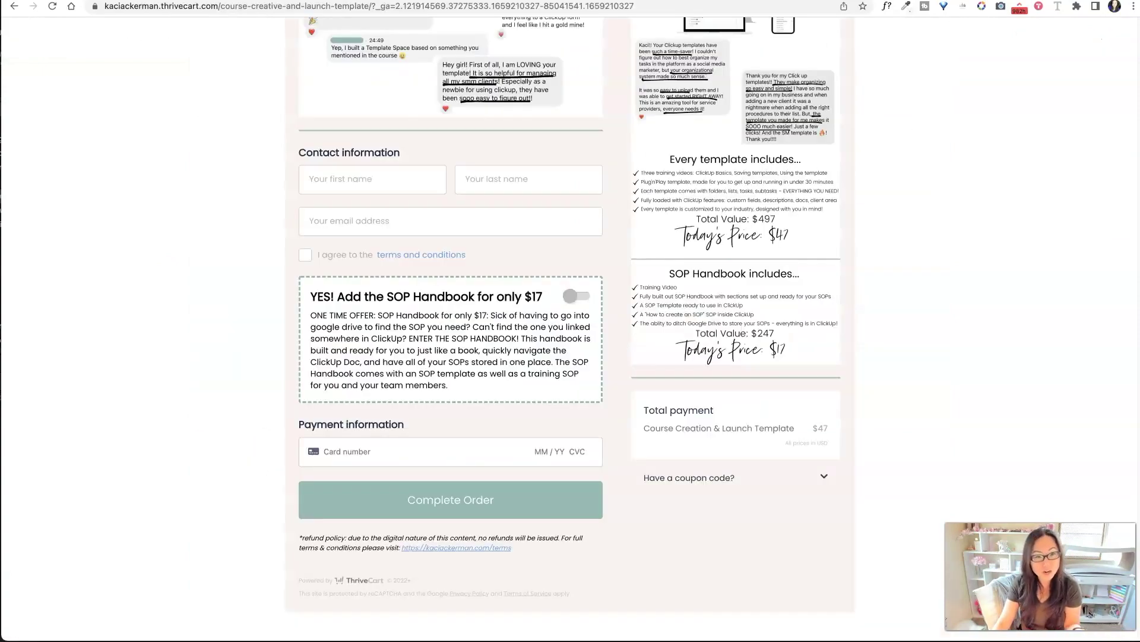
# Step: Go back to the Kaci Ackerman templates catalogue and scroll down to the Facebook Ads template
pyautogui.scroll(5, 471, 191)
pyautogui.click(15, 7)
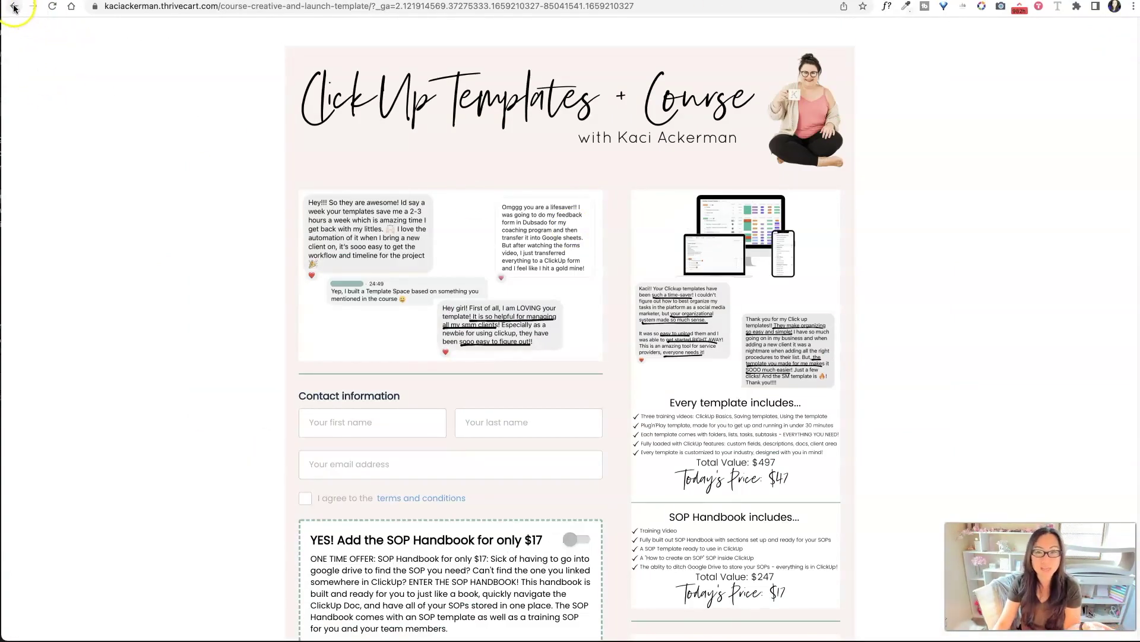
pyautogui.scroll(8, 297, 238)
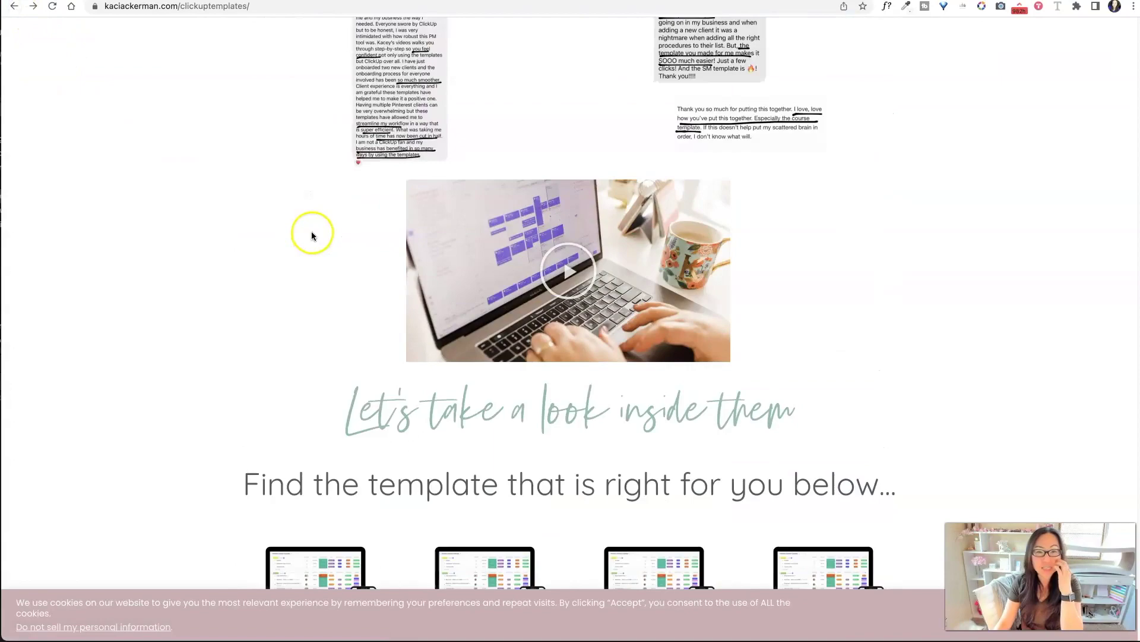
pyautogui.scroll(-8, 315, 235)
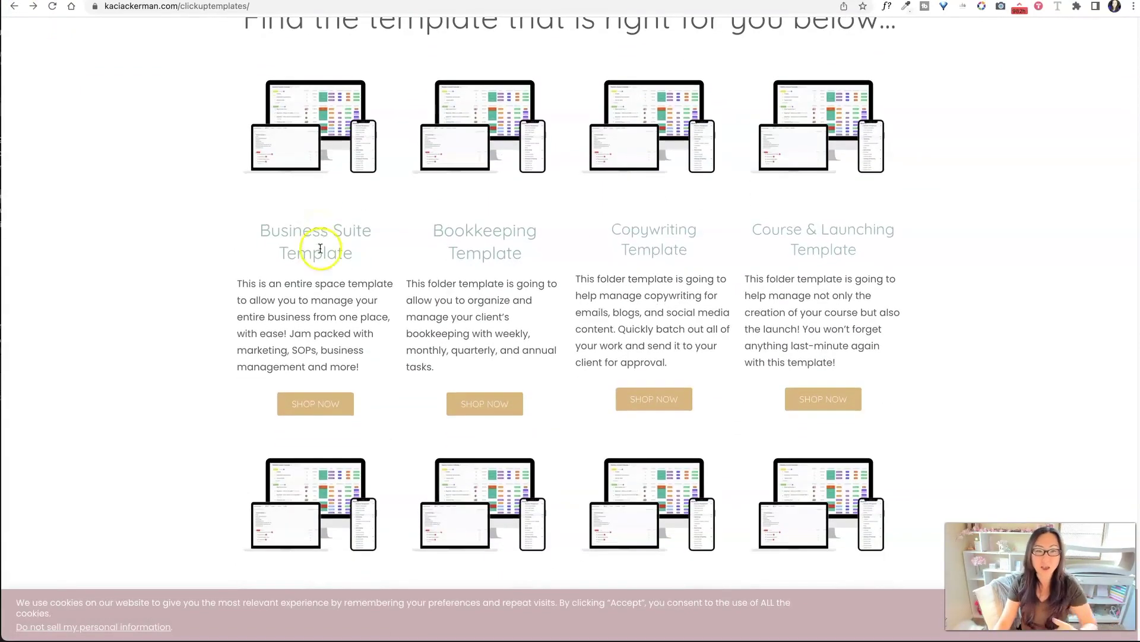
pyautogui.scroll(-3, 319, 262)
pyautogui.scroll(-4, 387, 231)
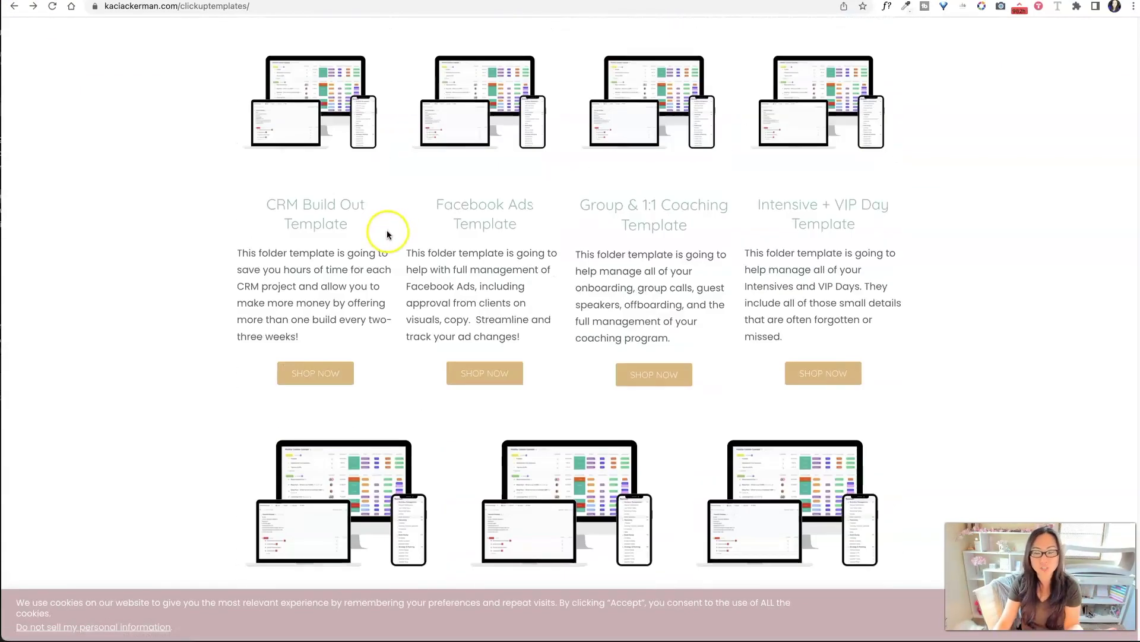
pyautogui.scroll(-3, 387, 234)
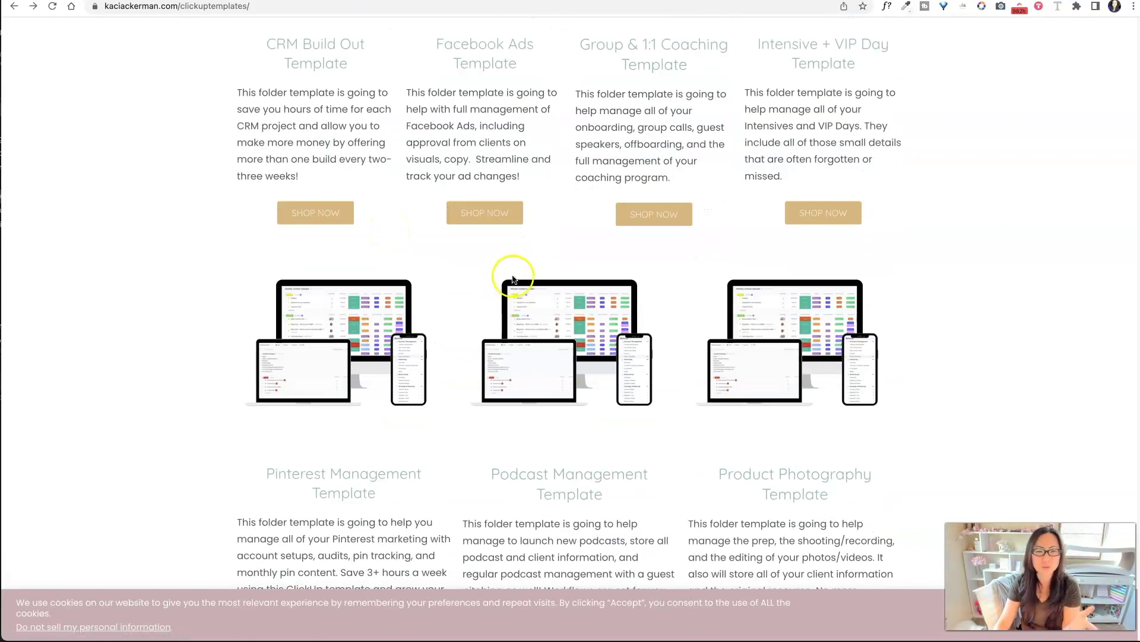
# Step: Open the Facebook Ads Management Template checkout and switch off the SOP Handbook add-on
pyautogui.click(488, 212)
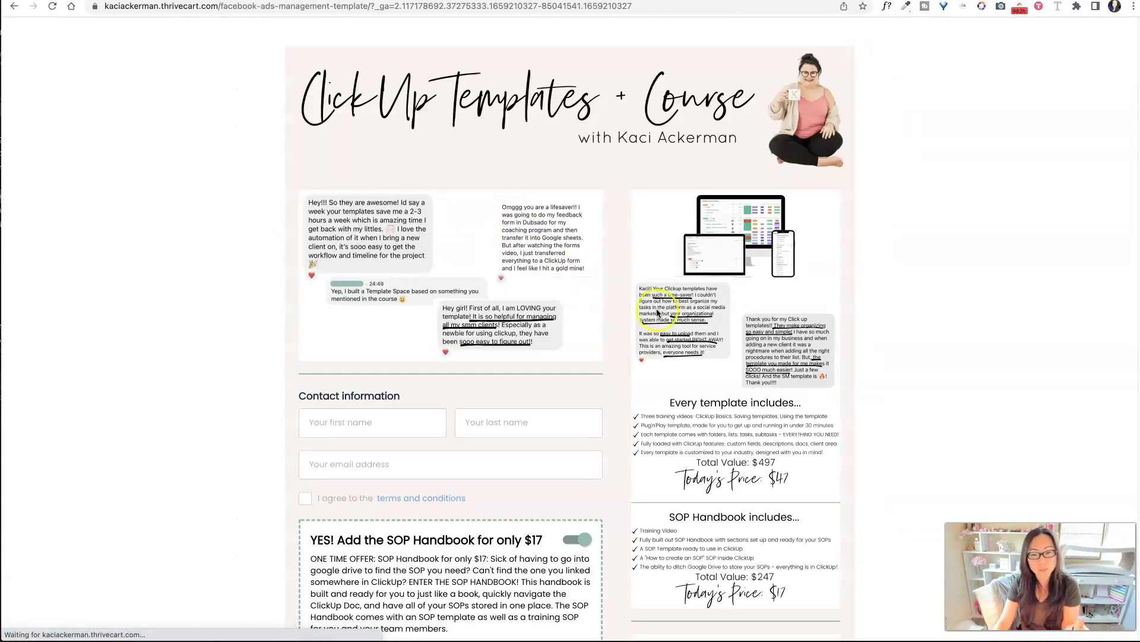
pyautogui.scroll(-3, 595, 288)
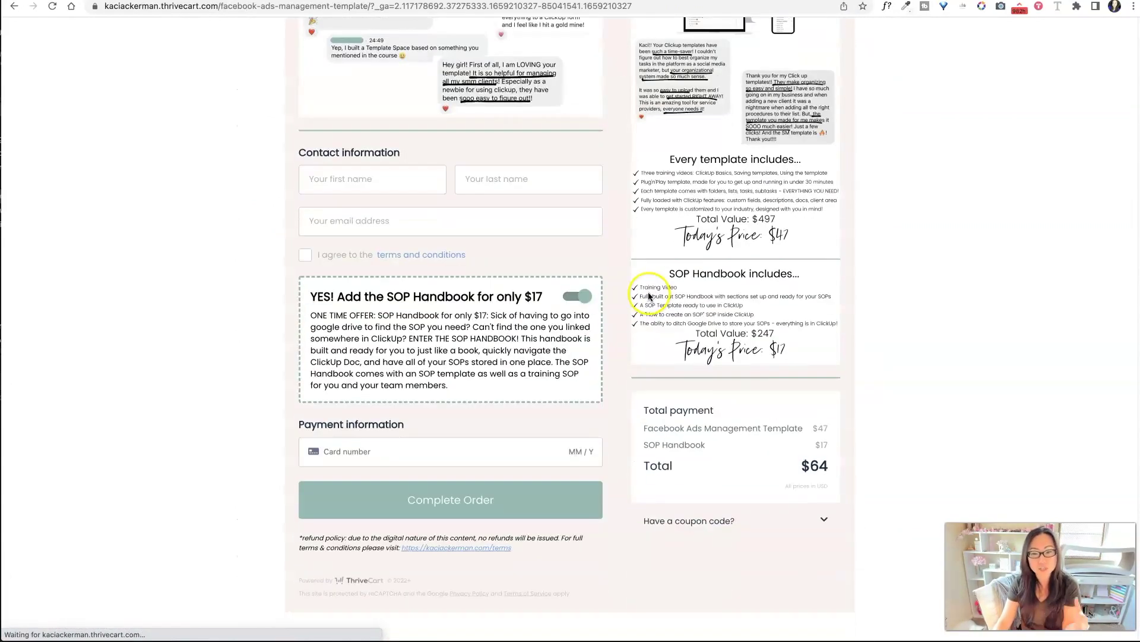
pyautogui.click(576, 297)
pyautogui.scroll(3, 819, 309)
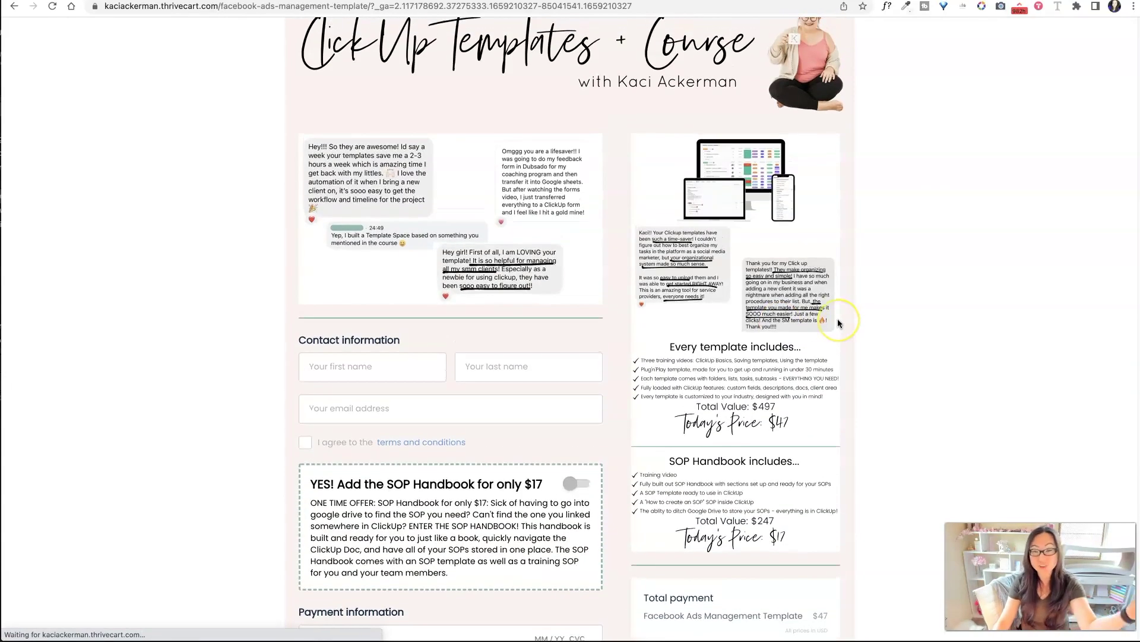
pyautogui.scroll(1, 866, 322)
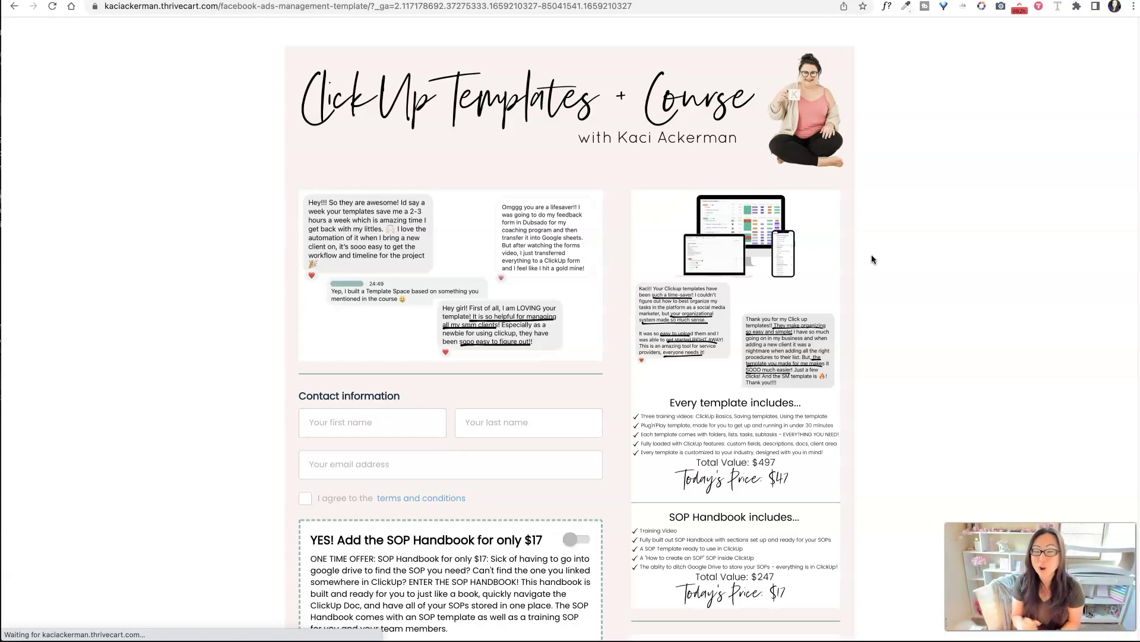
pyautogui.scroll(-4, 722, 260)
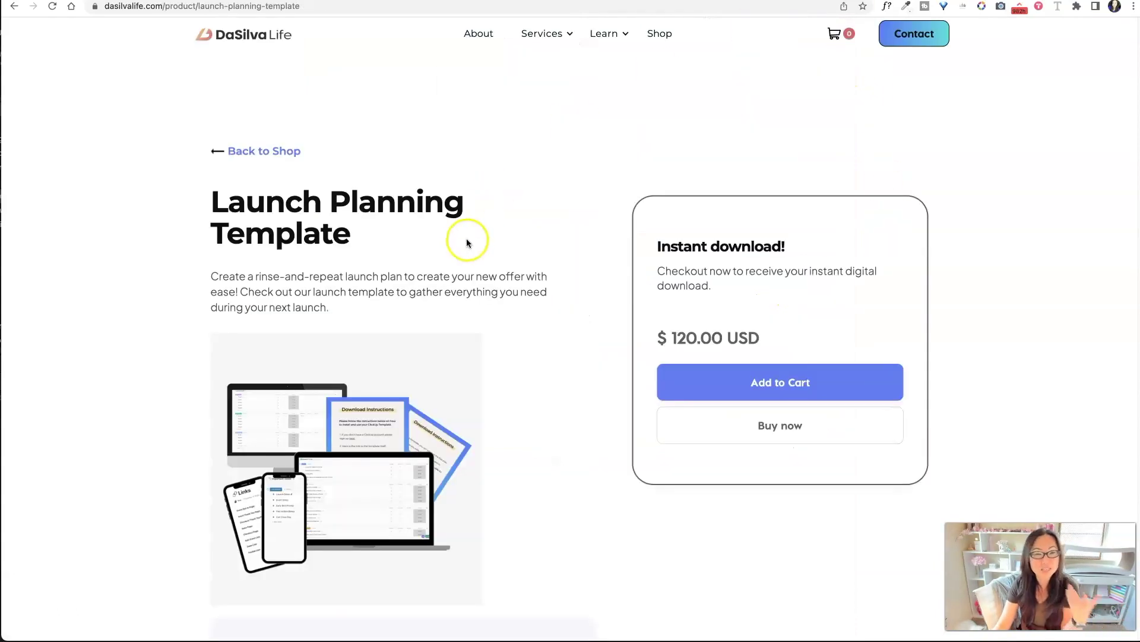
# Step: Return to the full DaSilva Life shop and scroll down to the Launch Planning Template
pyautogui.click(255, 150)
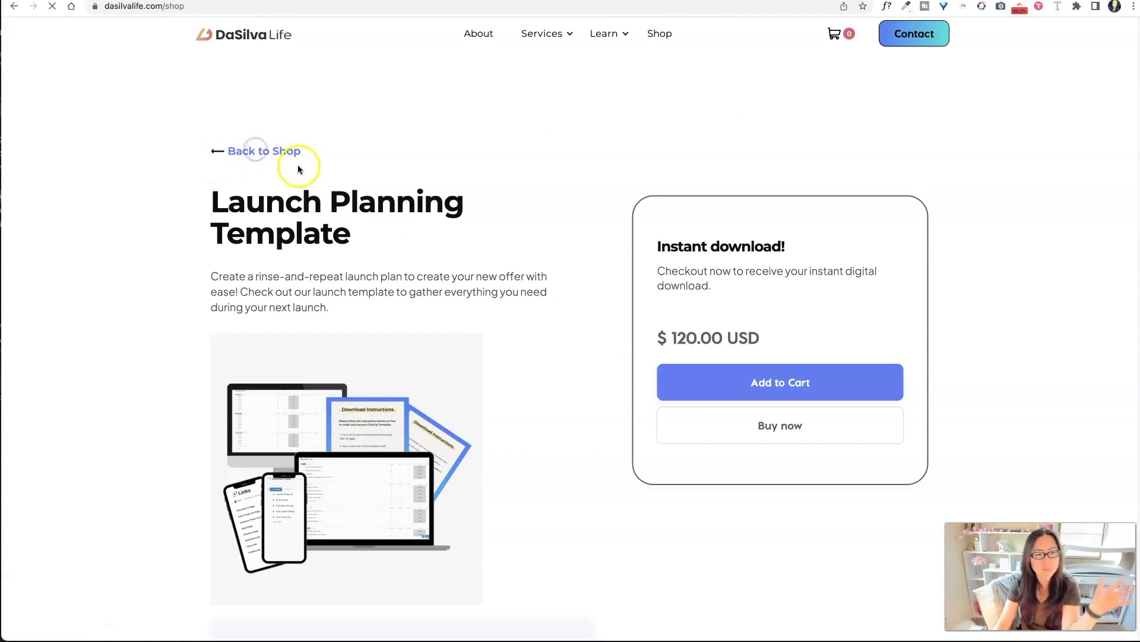
pyautogui.scroll(-5, 342, 209)
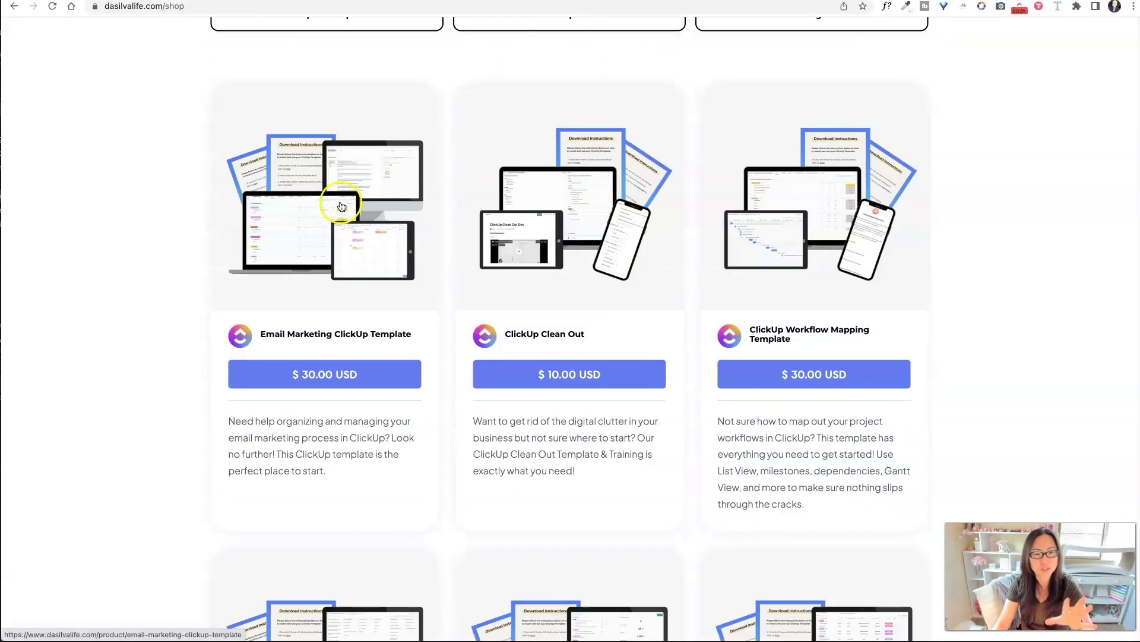
pyautogui.scroll(4, 397, 224)
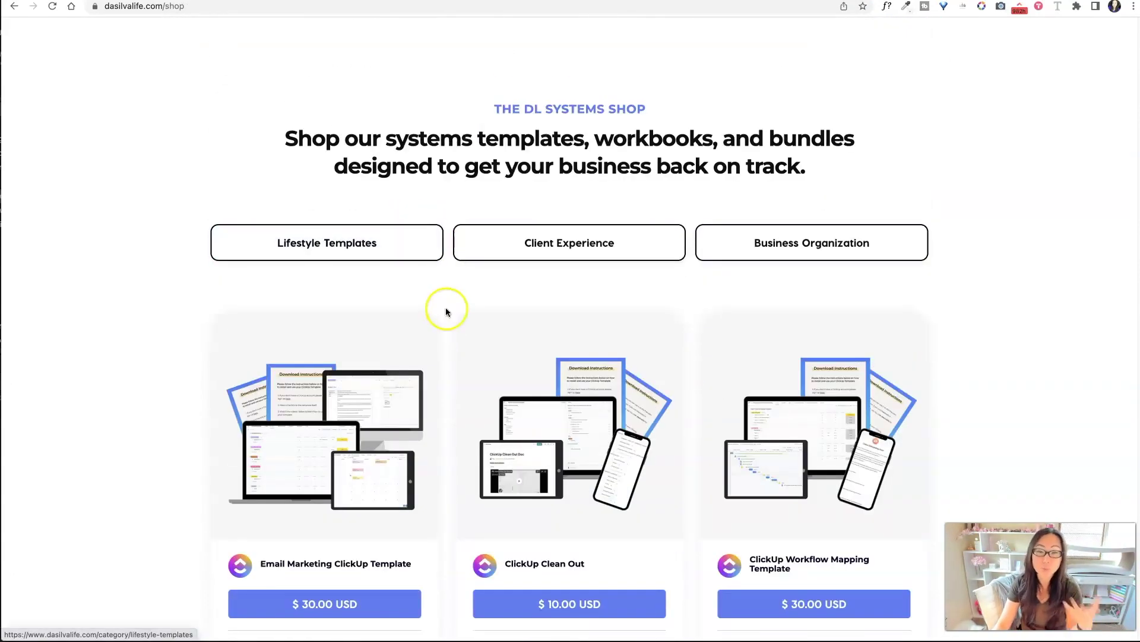
pyautogui.scroll(-5, 446, 306)
pyautogui.scroll(-5, 357, 298)
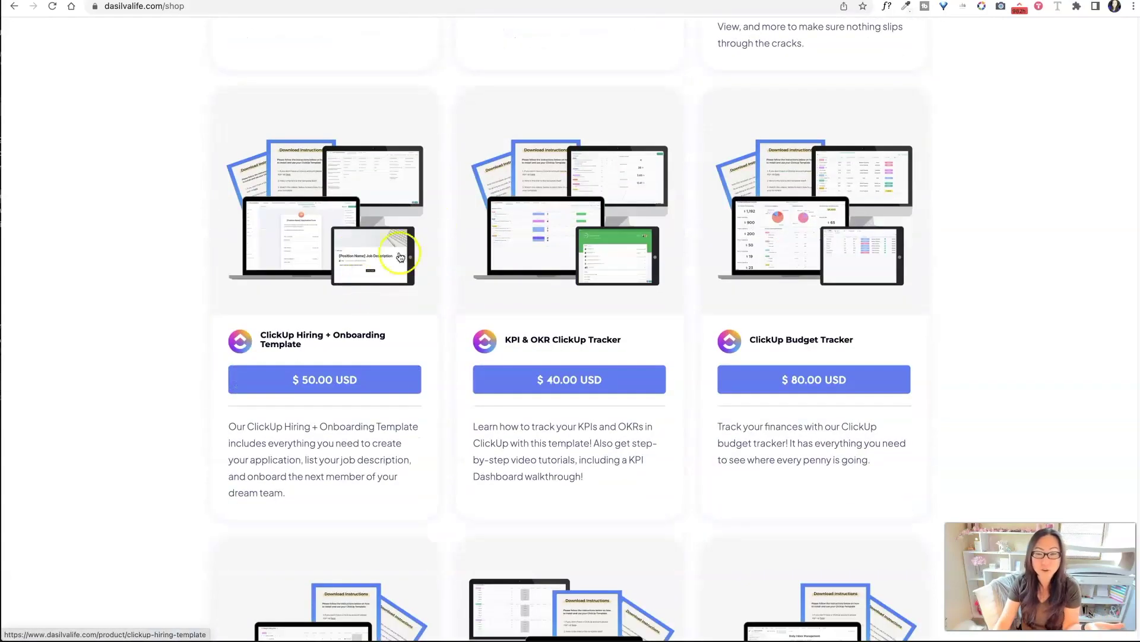
pyautogui.scroll(-6, 591, 320)
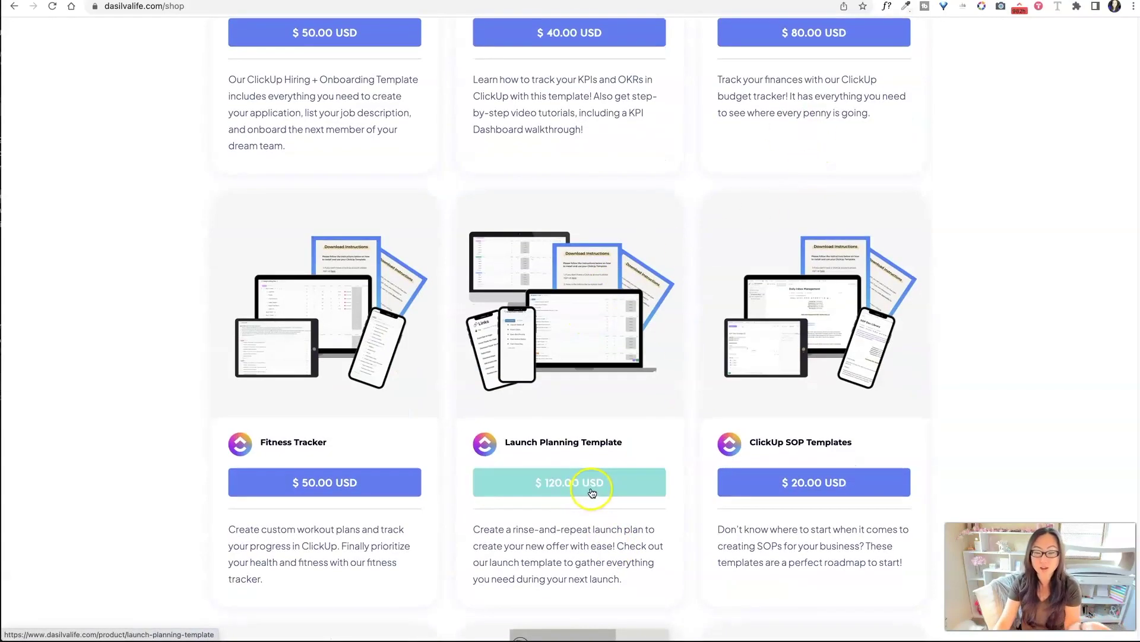
# Step: Open the $120.00 USD Launch Planning Template product page and review its included features
pyautogui.click(594, 485)
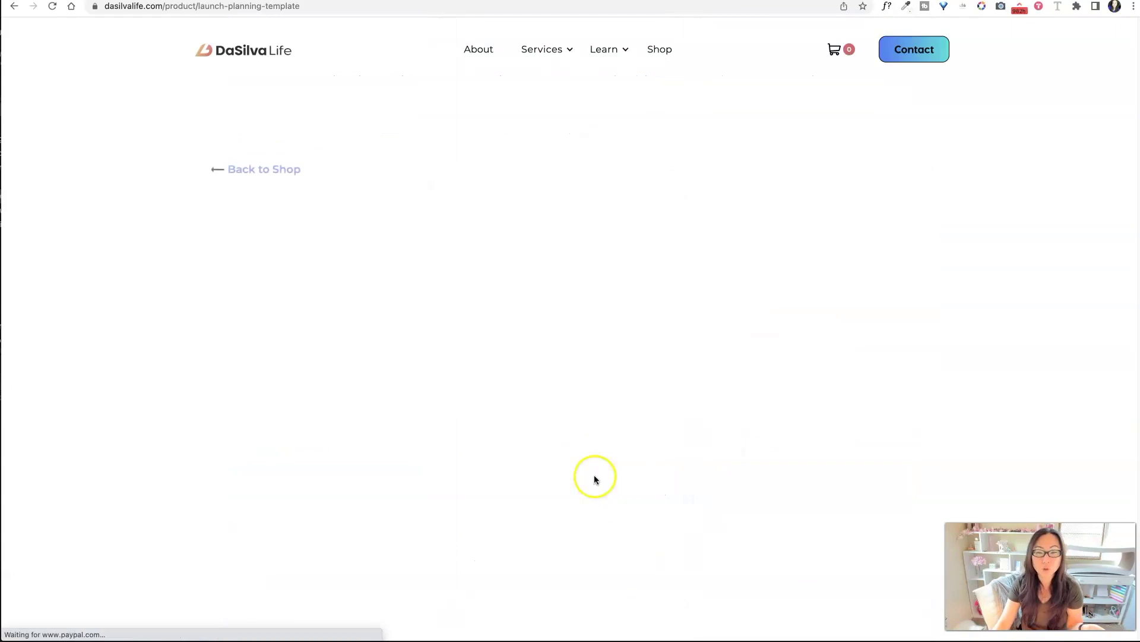
pyautogui.scroll(-5, 352, 359)
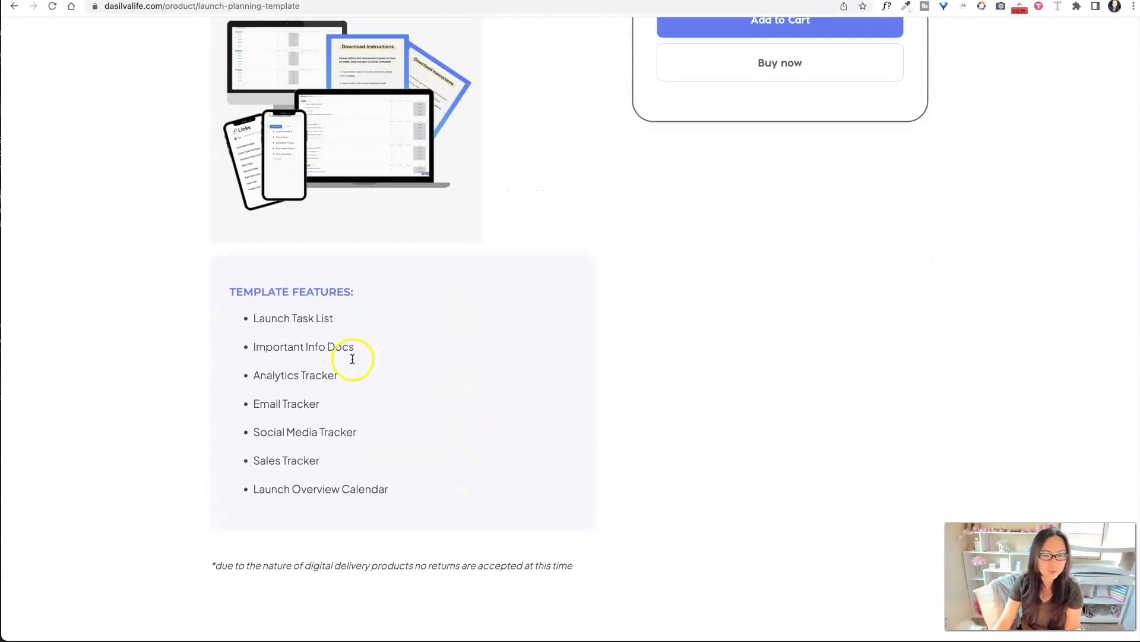
pyautogui.scroll(4, 362, 371)
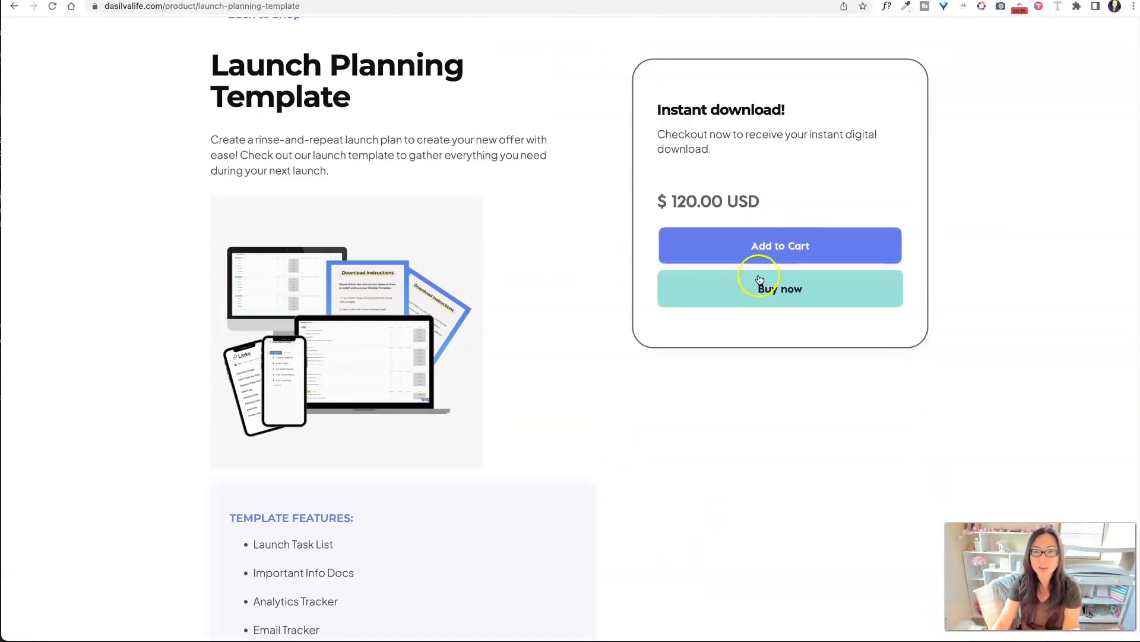
pyautogui.scroll(3, 552, 220)
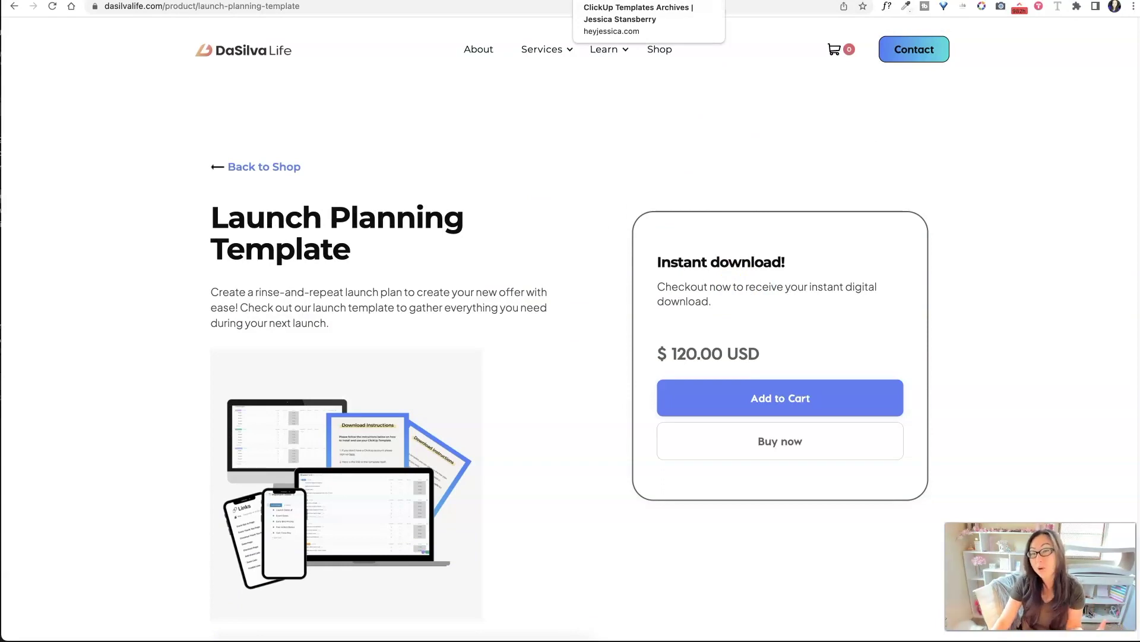
# Step: Glance over the heyjessica.com ClickUp templates grid, then switch back to the Tuesday Videos board
pyautogui.click(618, 2)
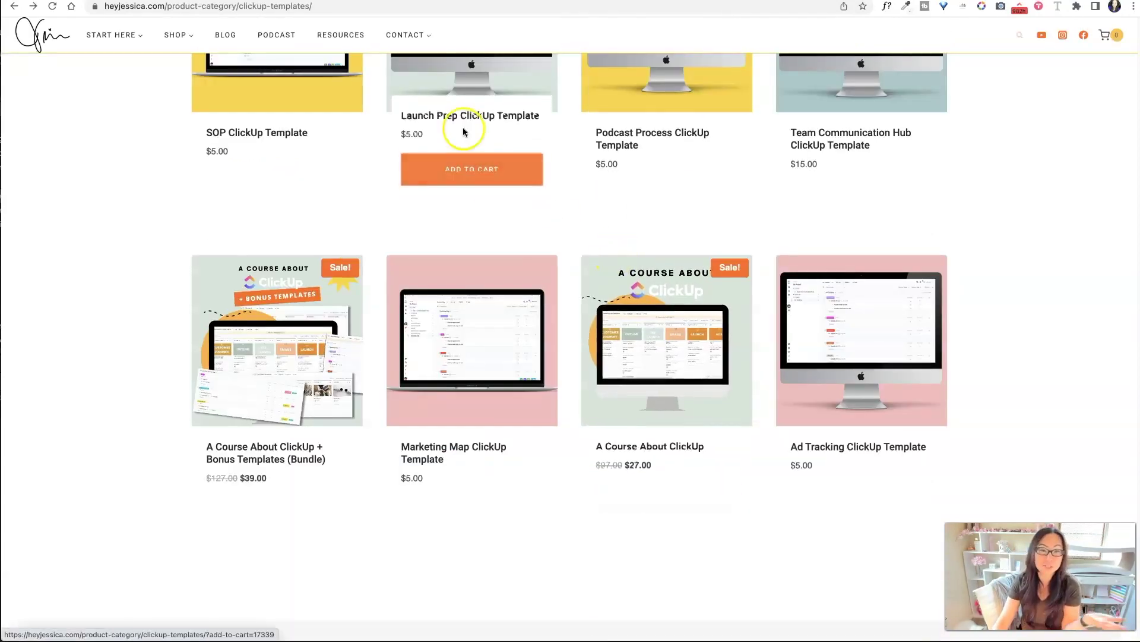
pyautogui.scroll(3, 464, 131)
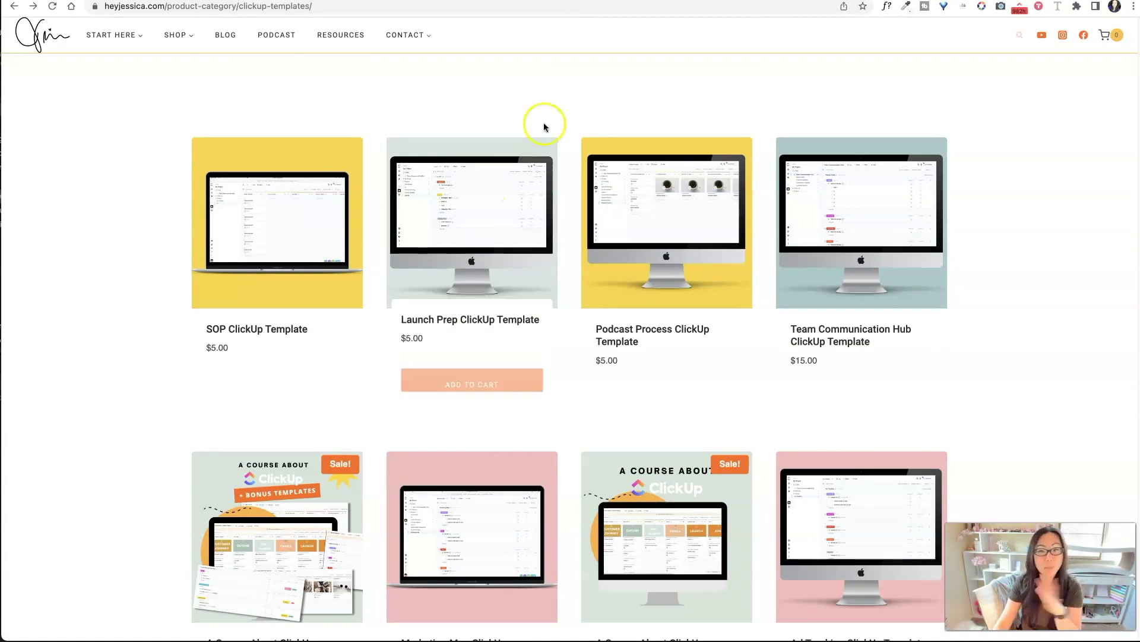
pyautogui.hotkey('ctrl', 'Tab')
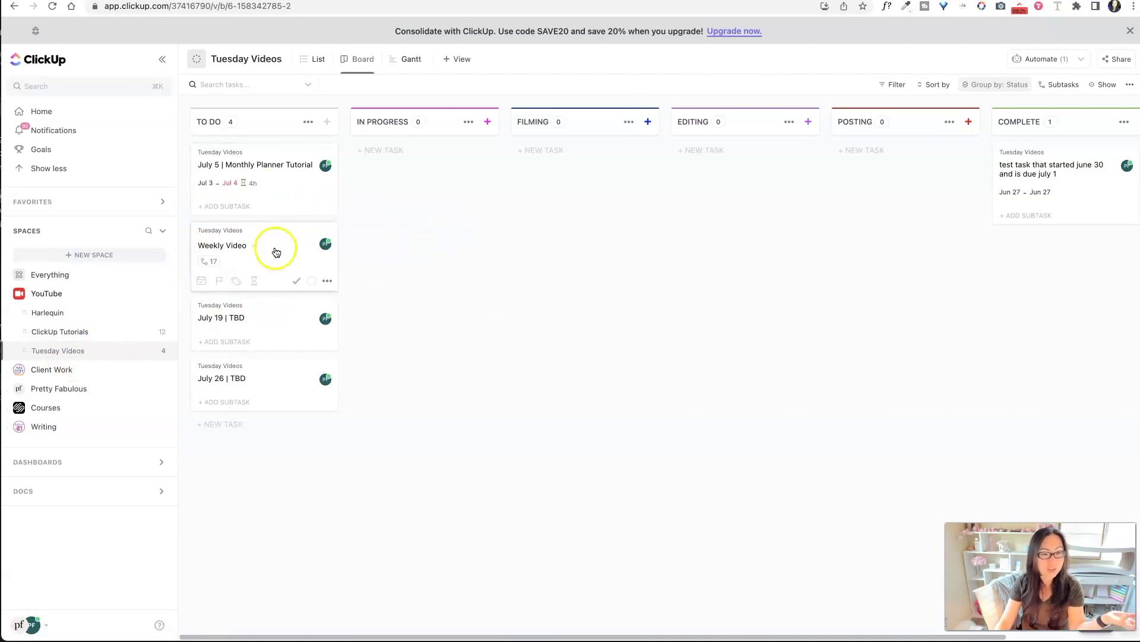
# Step: Open the Weekly Video task and review its 17 subtasks, Brainstorm Ideas through Promote Video
pyautogui.click(222, 247)
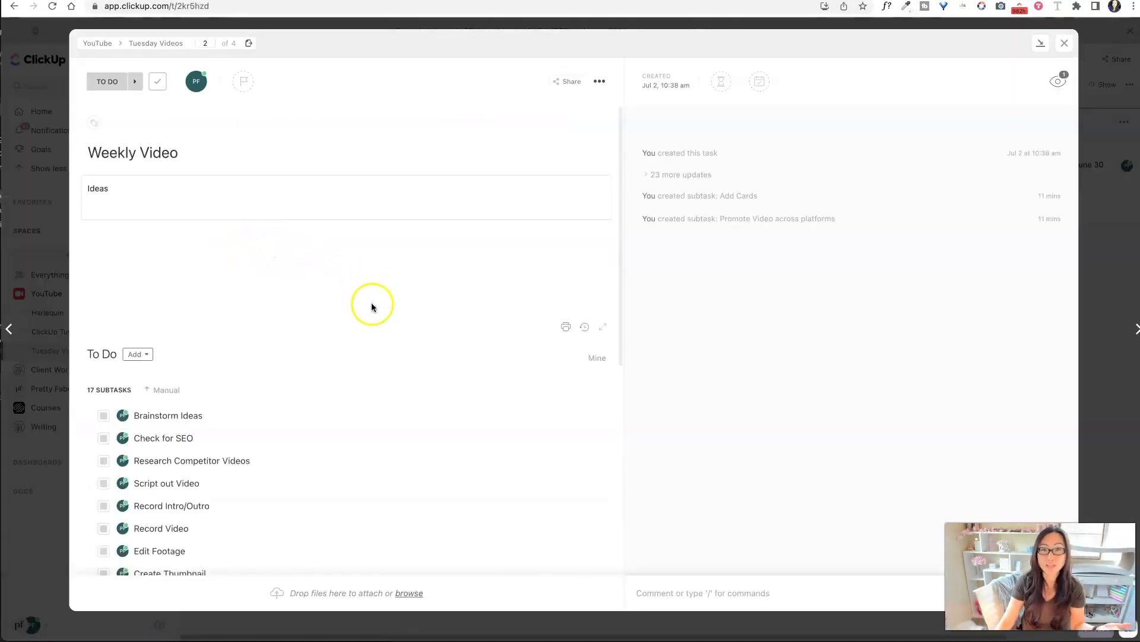
pyautogui.scroll(-3, 344, 293)
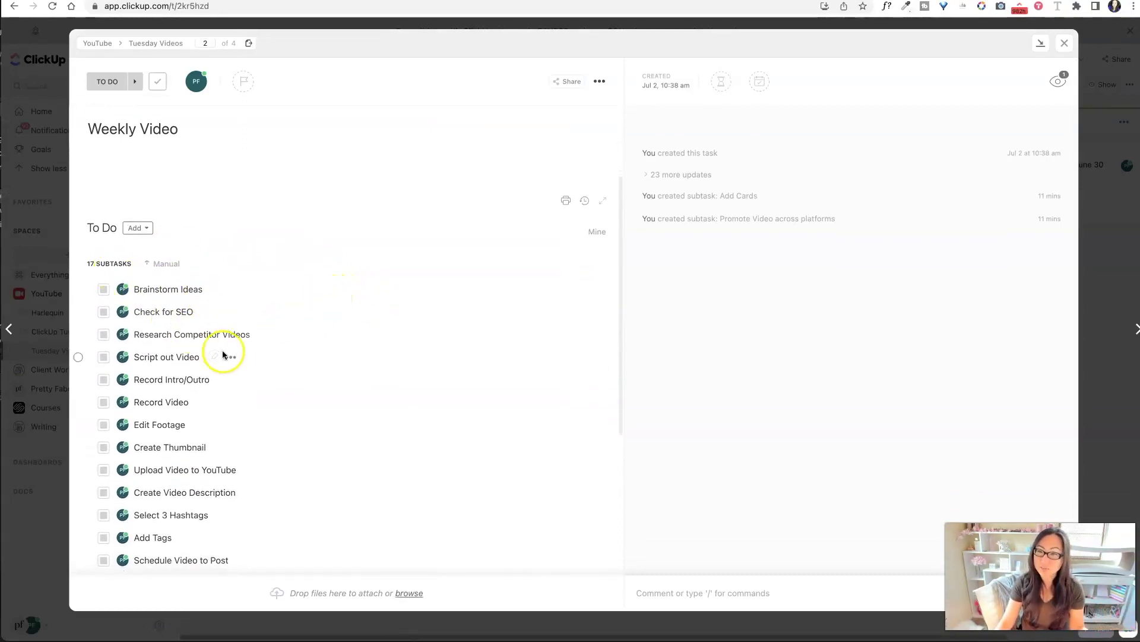
pyautogui.scroll(-1, 214, 339)
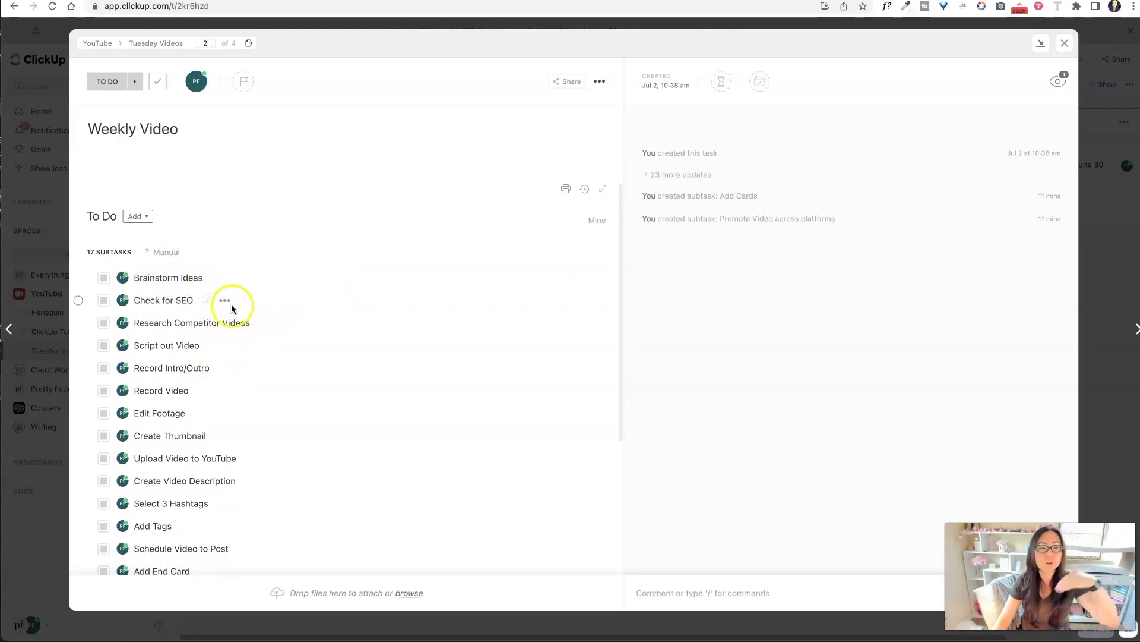
pyautogui.scroll(-1, 256, 432)
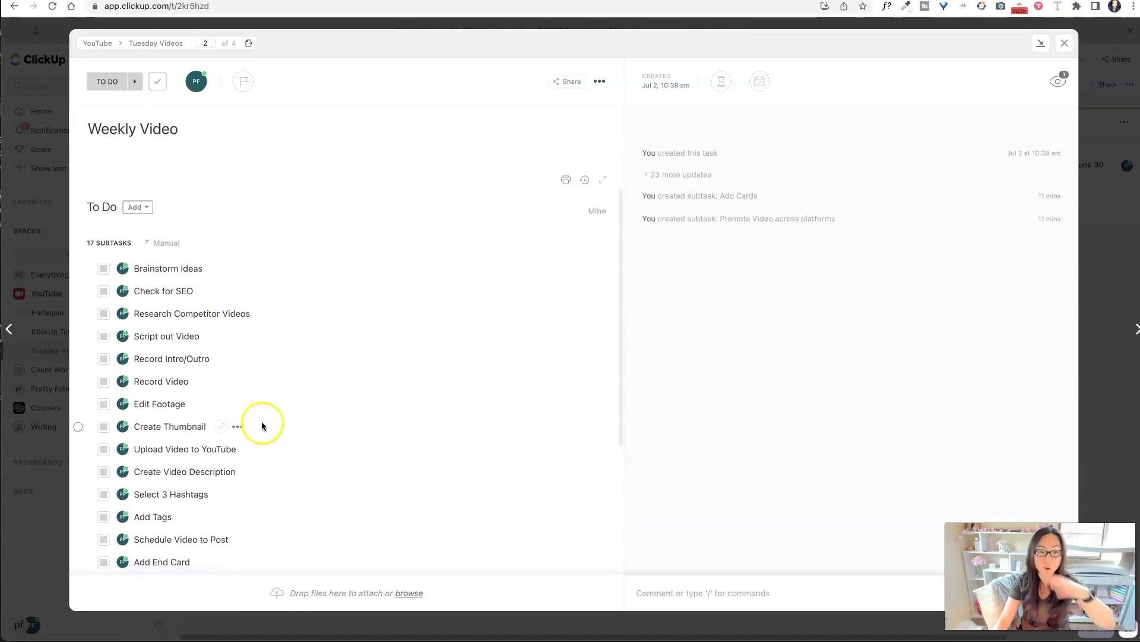
pyautogui.scroll(-5, 261, 426)
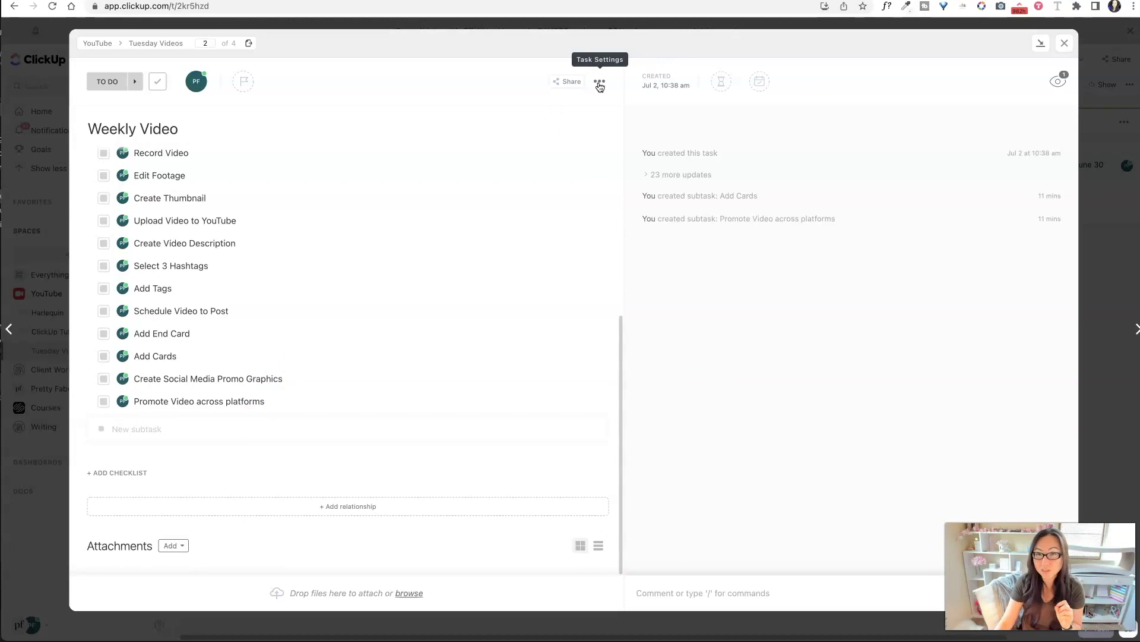
# Step: Start Template Center > Save as Template for the task and type the name 'YouTube Creation Proc'
pyautogui.click(600, 83)
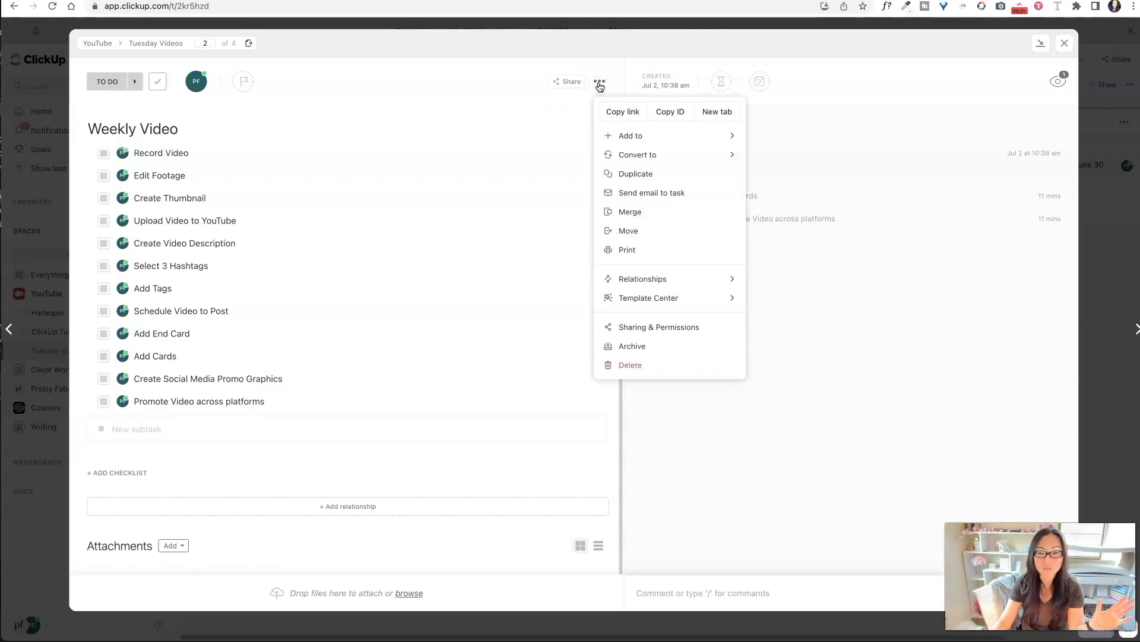
pyautogui.click(680, 299)
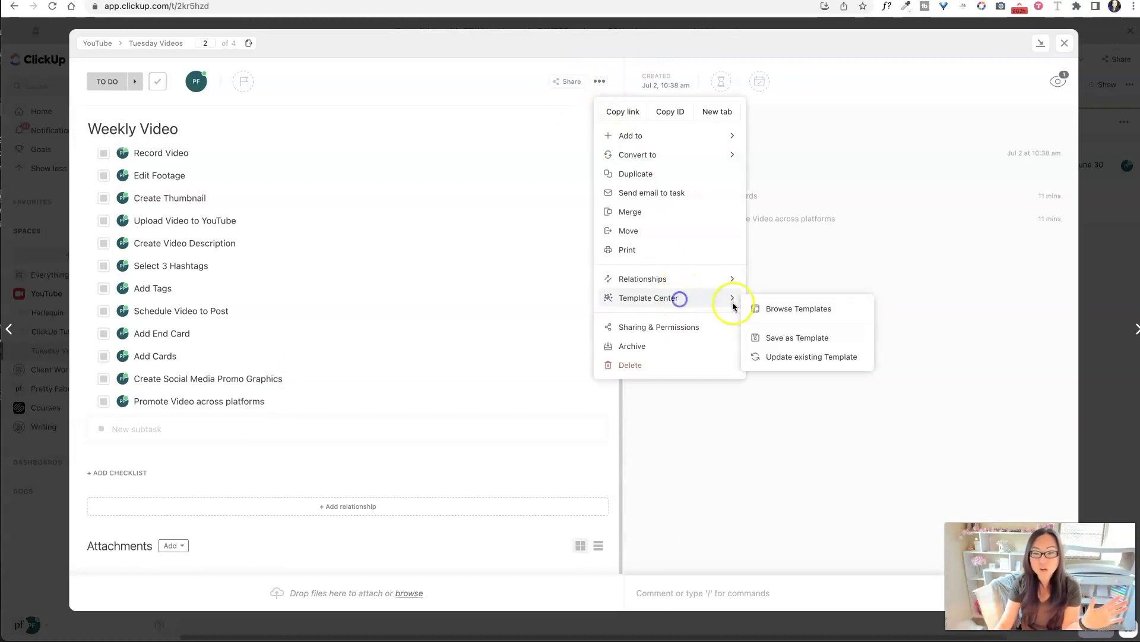
pyautogui.click(801, 338)
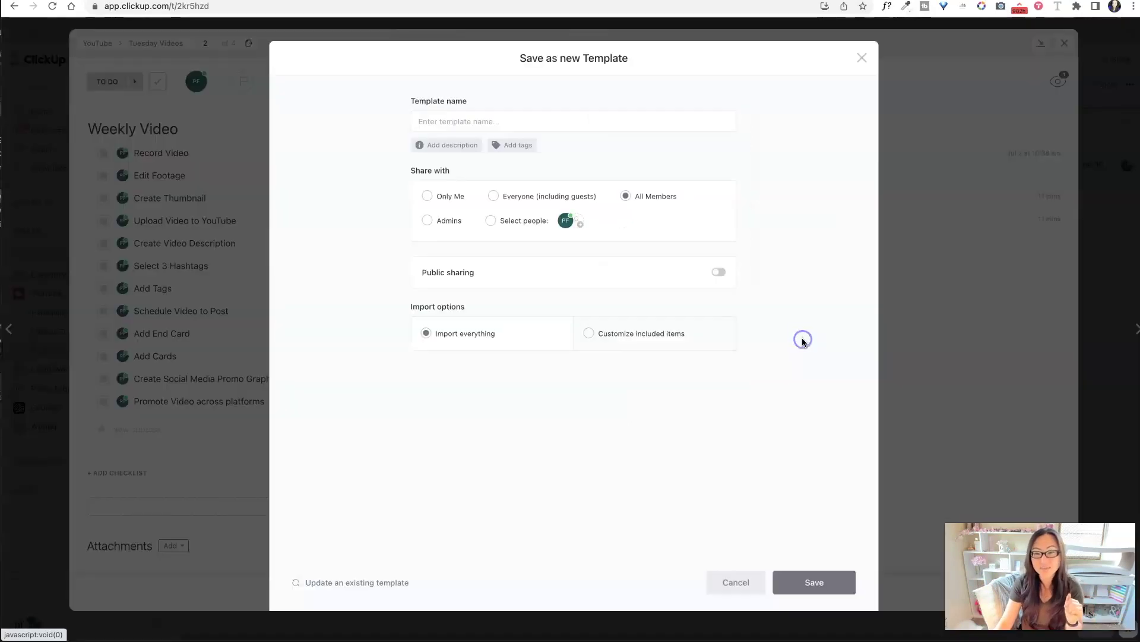
pyautogui.click(459, 116)
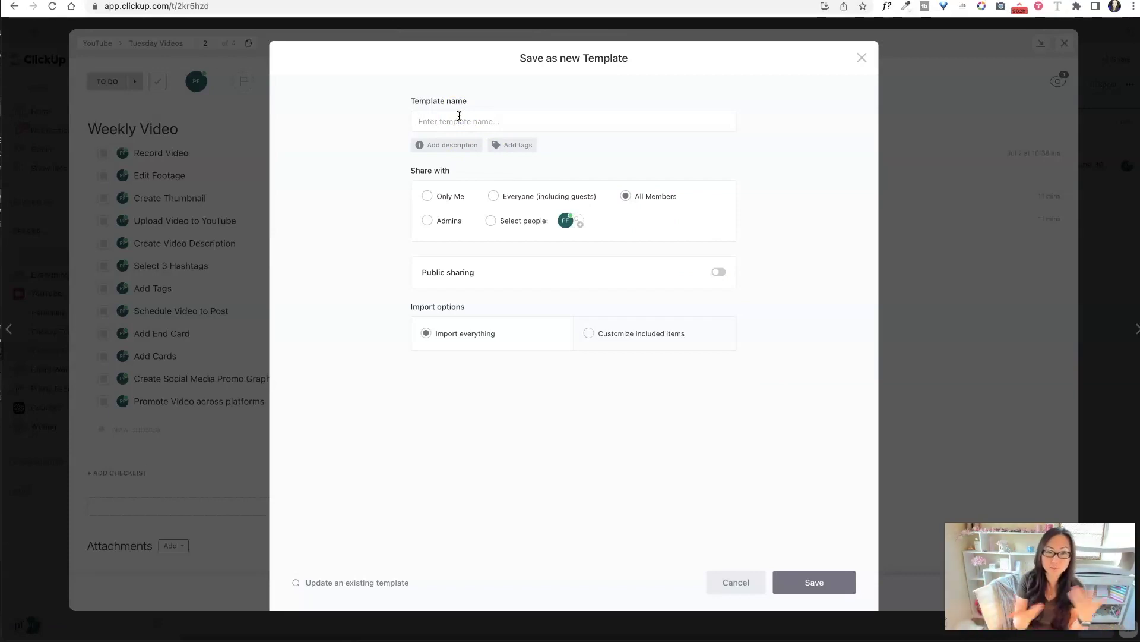
pyautogui.write('YouTube')
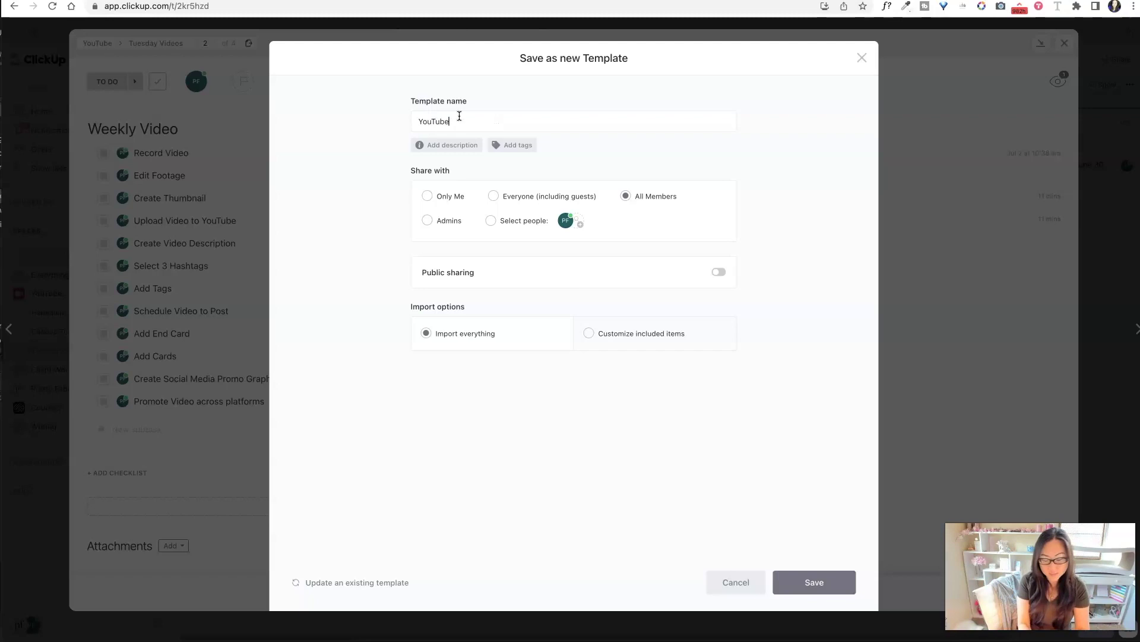
pyautogui.write(' Creation Process')
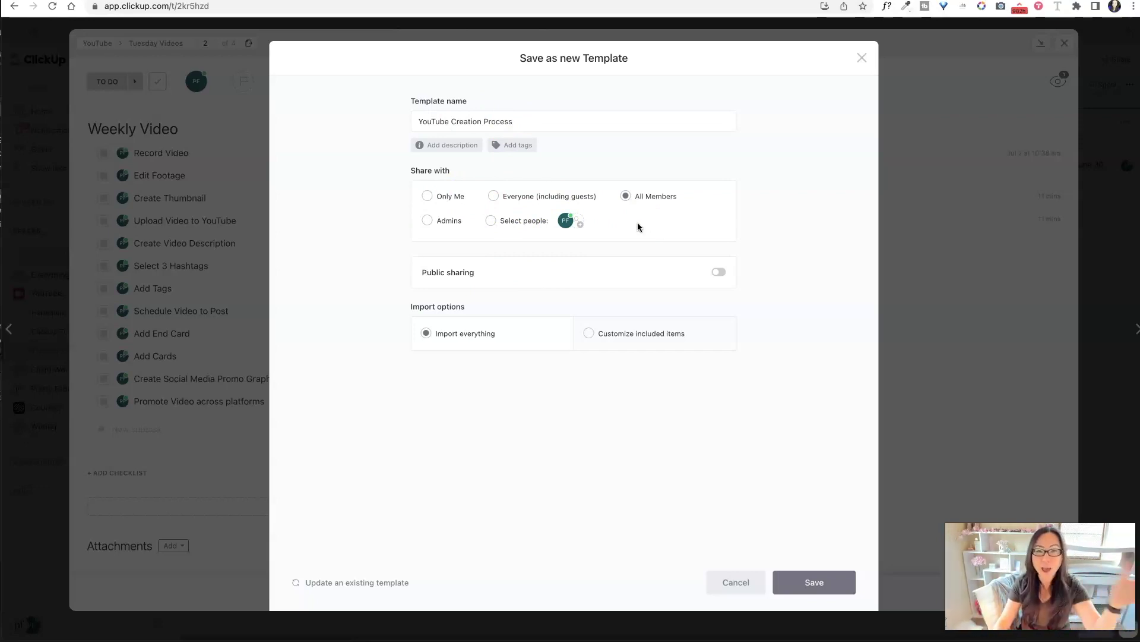
# Step: Make the template publicly shared, set it to import everything from the task, and save
pyautogui.click(718, 272)
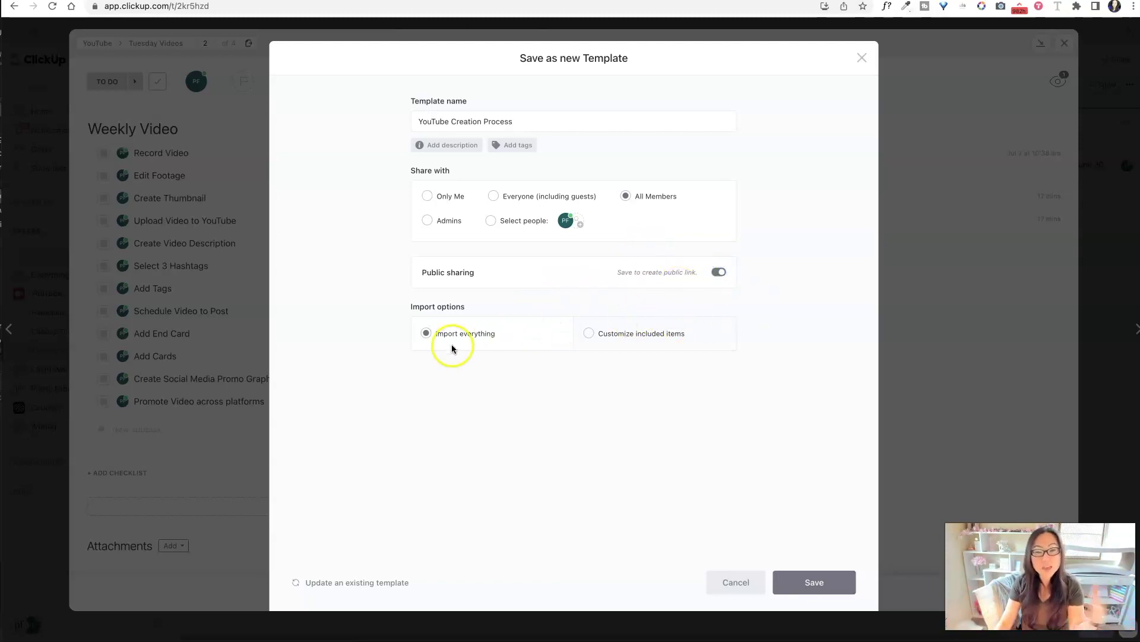
pyautogui.click(626, 333)
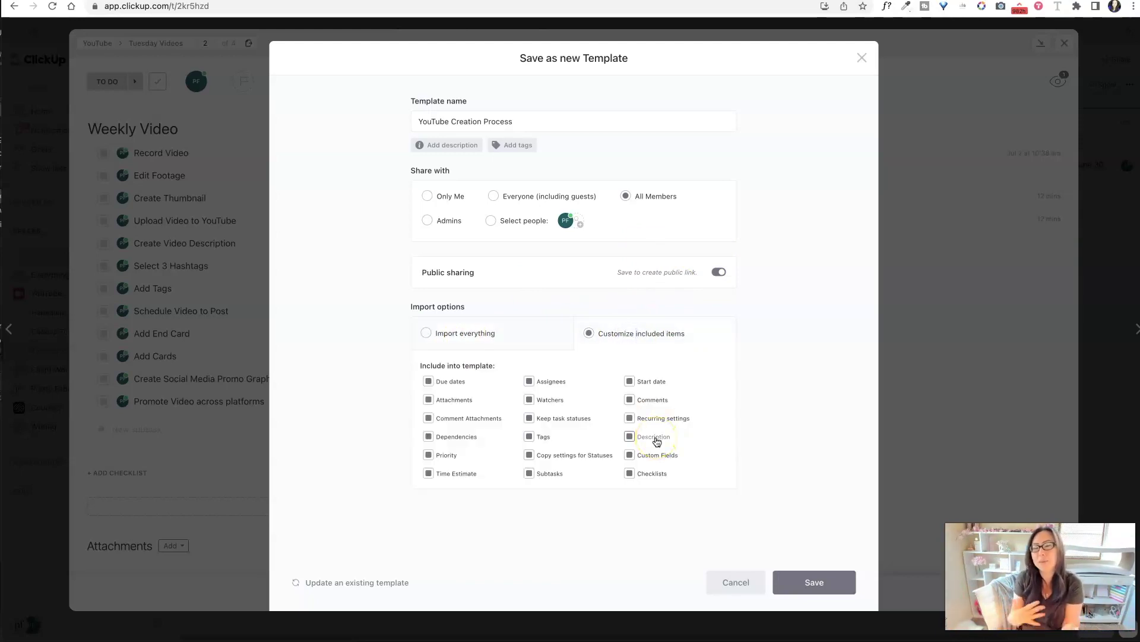
pyautogui.click(628, 382)
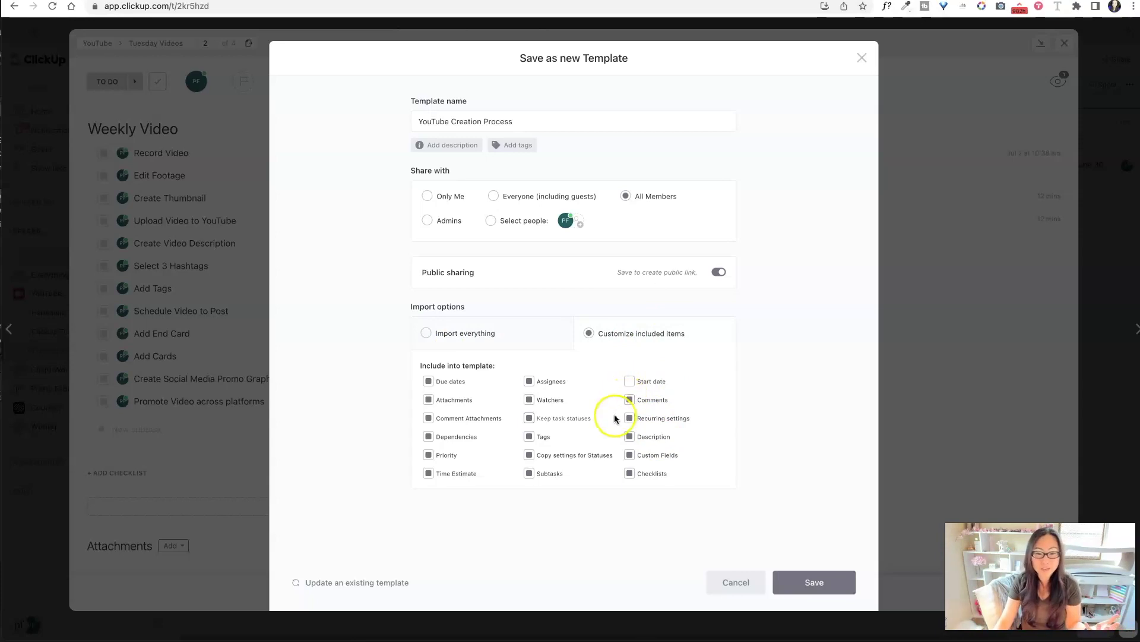
pyautogui.click(530, 383)
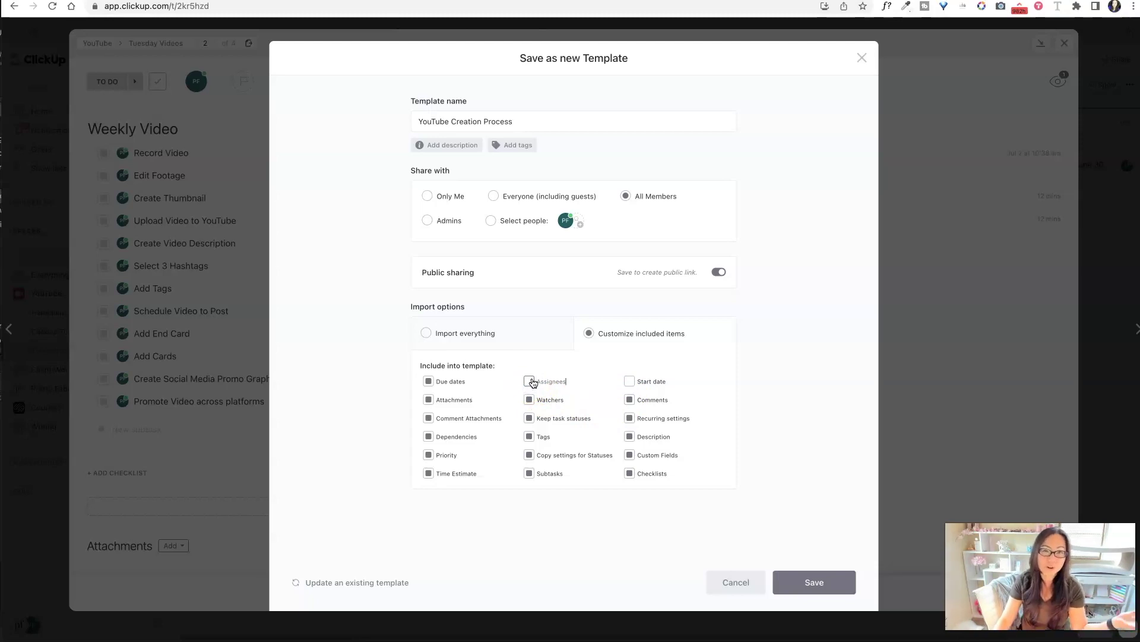
pyautogui.click(451, 381)
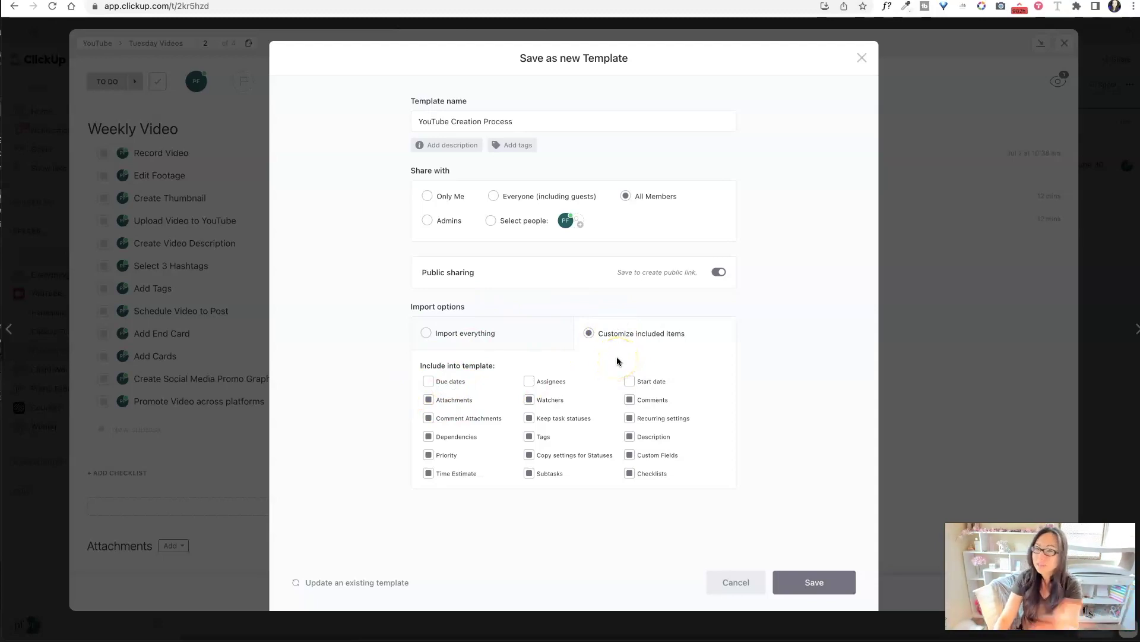
pyautogui.click(447, 334)
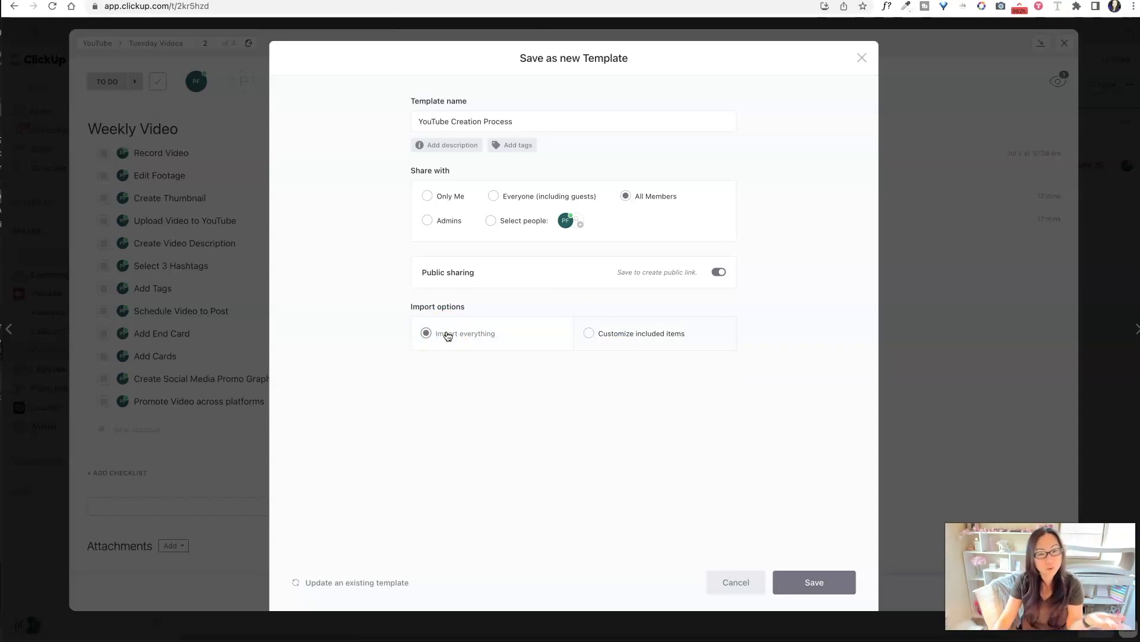
pyautogui.click(814, 582)
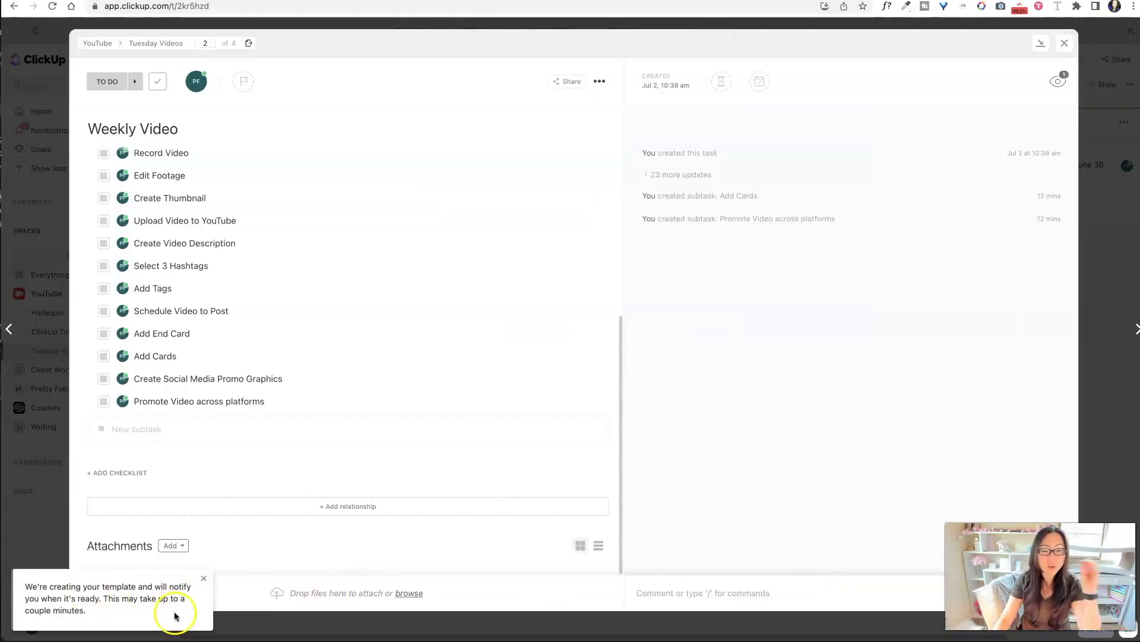
# Step: Close the notice and the Weekly Video task, then browse workspace templates with the List filter cleared
pyautogui.click(204, 576)
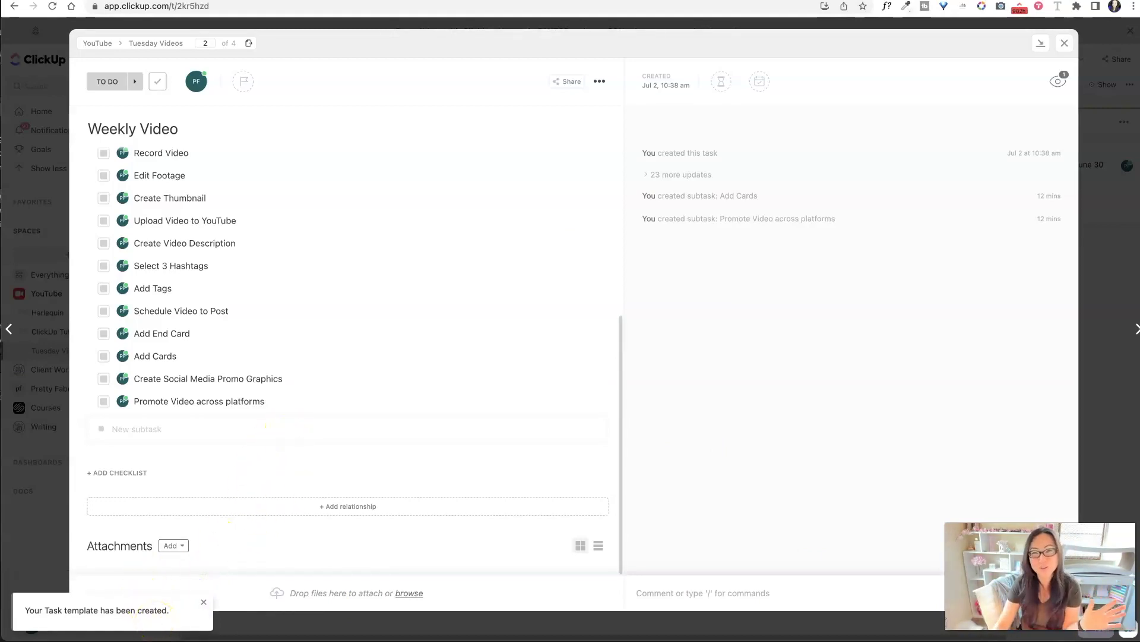
pyautogui.click(1064, 43)
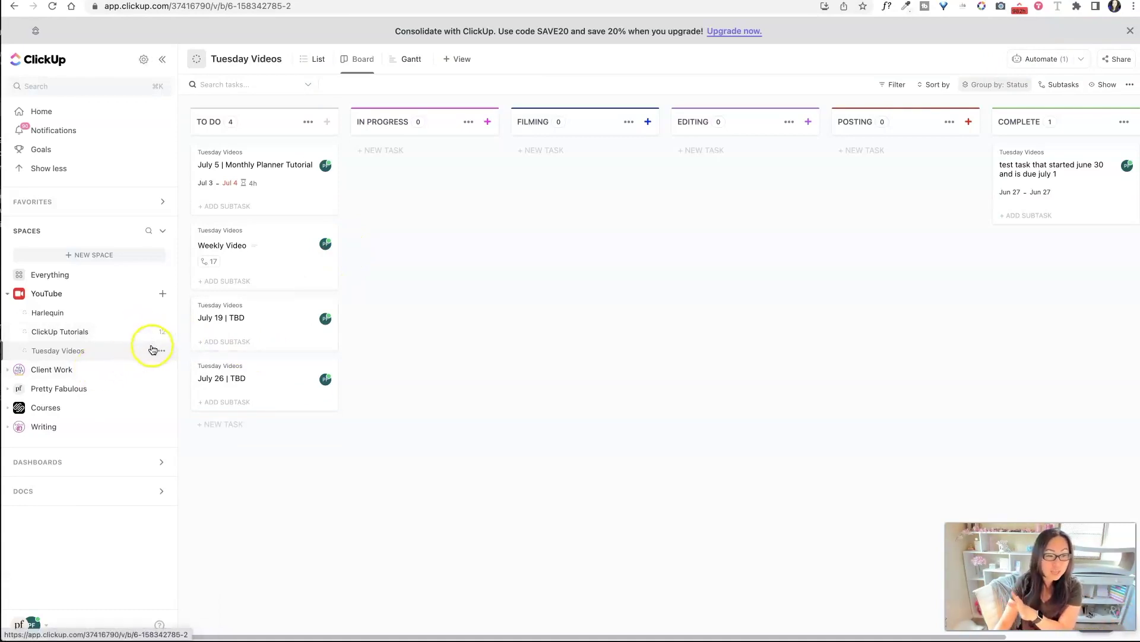
pyautogui.click(162, 351)
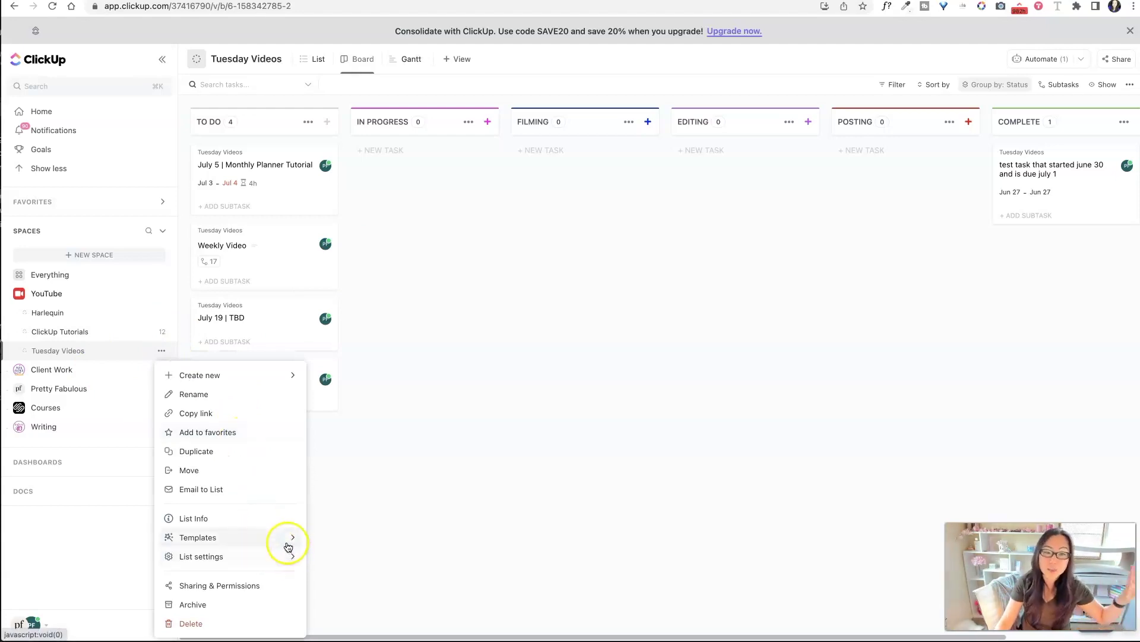
pyautogui.click(287, 537)
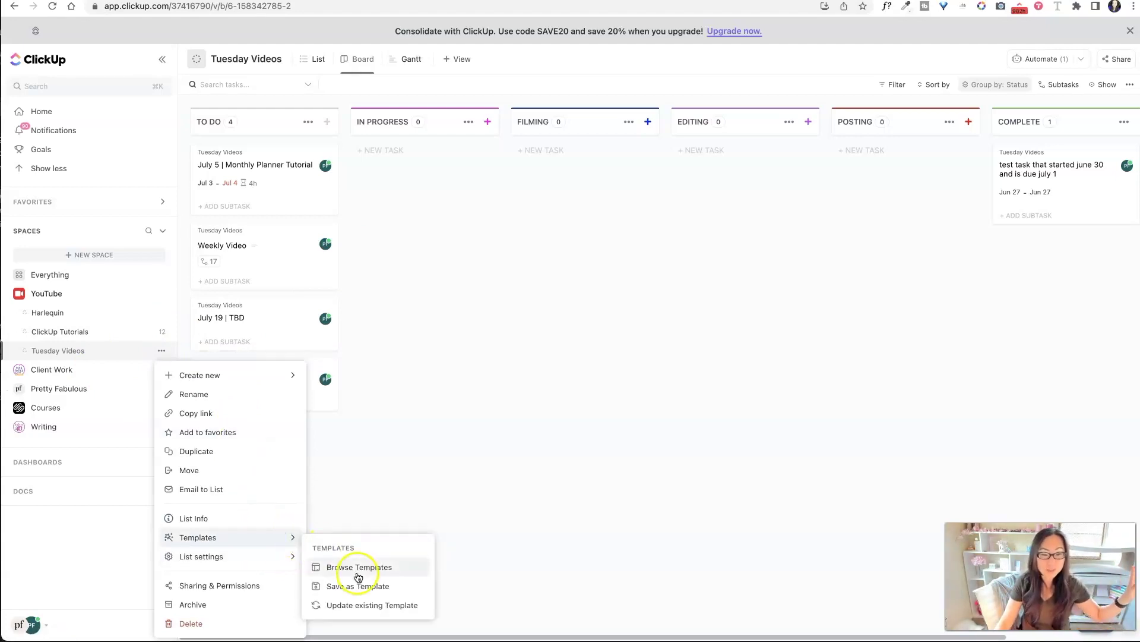
pyautogui.click(359, 568)
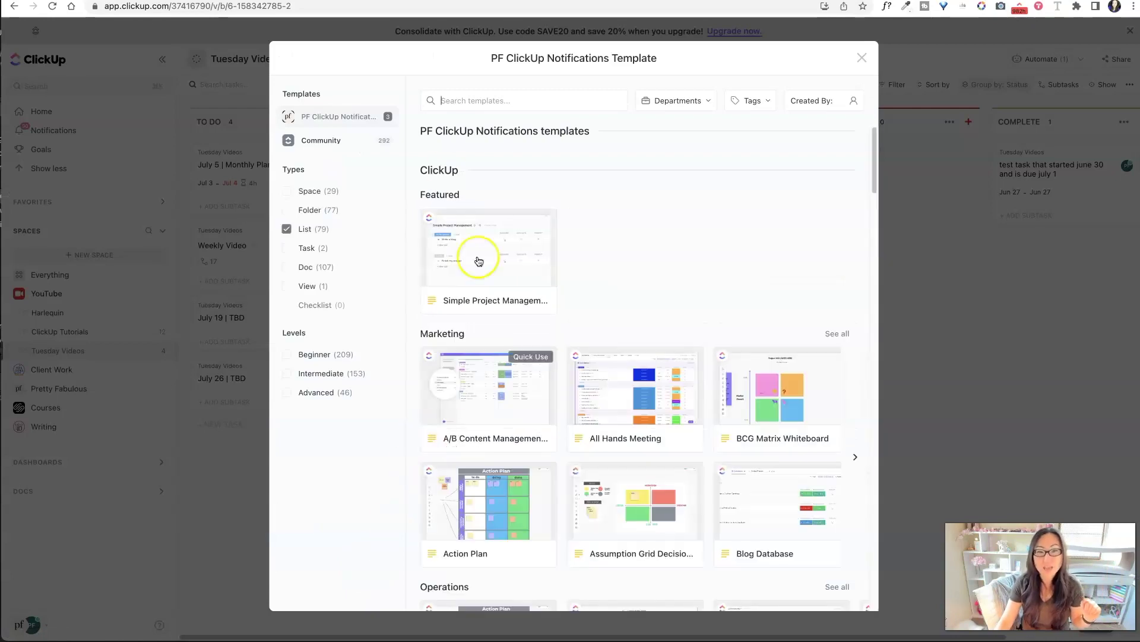
pyautogui.click(286, 229)
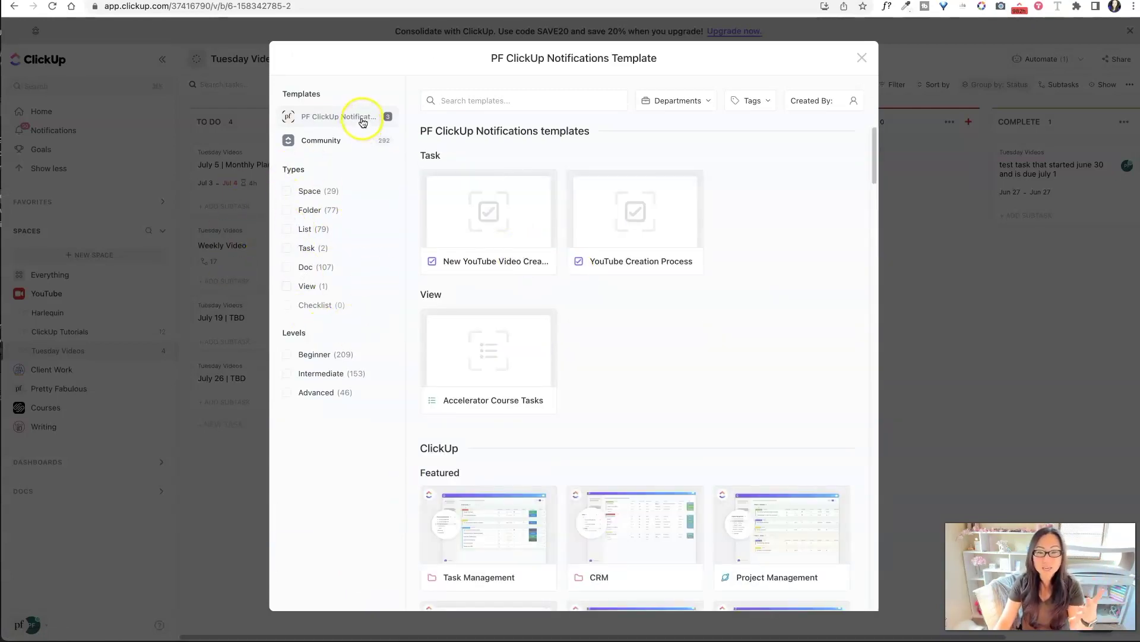
# Step: Open the YouTube Creation Process template's Share settings, copy its public link, and close the template
pyautogui.click(644, 235)
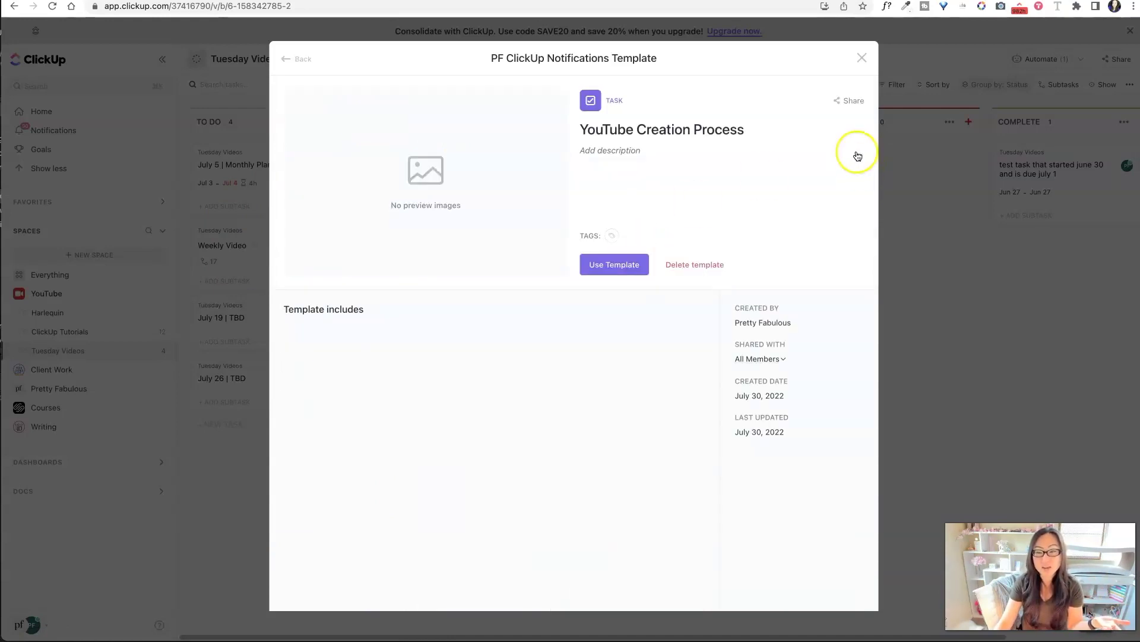
pyautogui.click(853, 101)
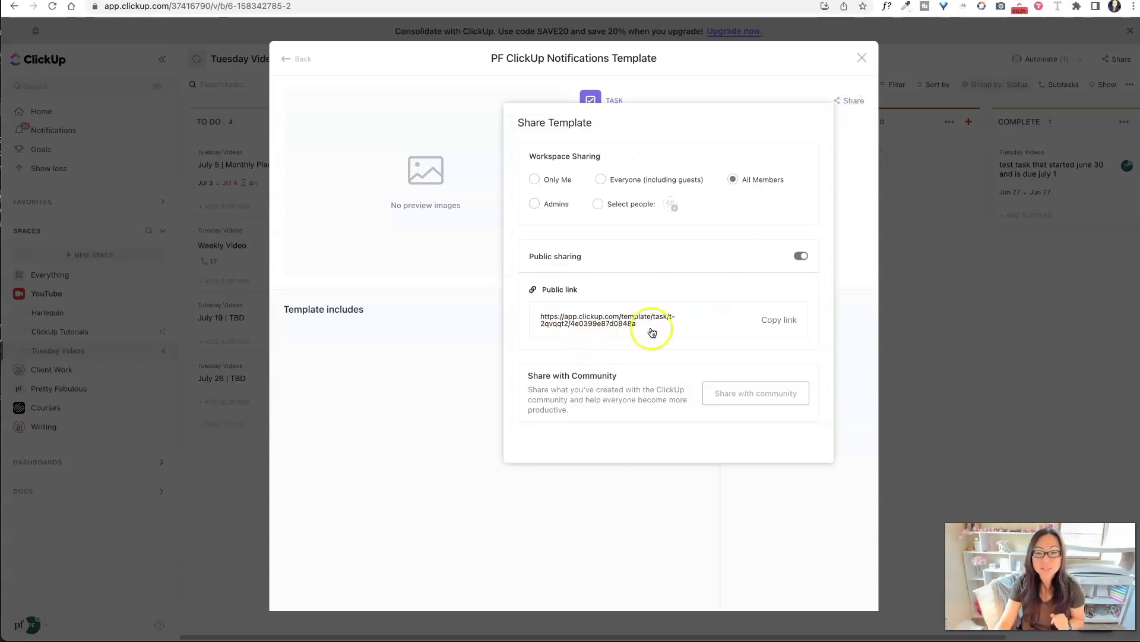
pyautogui.click(778, 321)
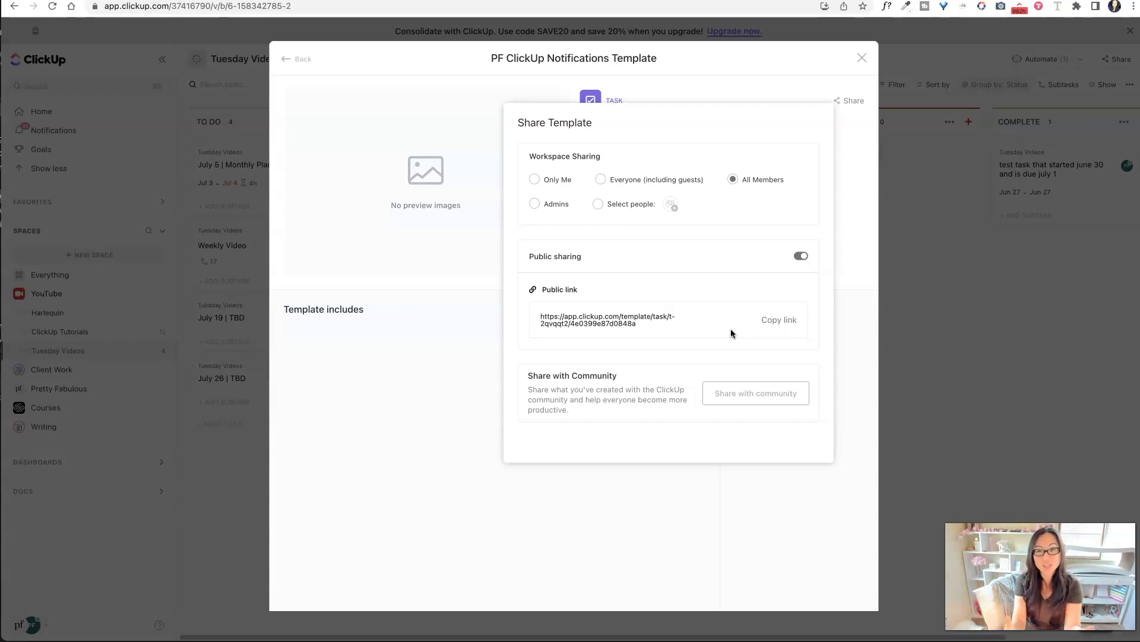
pyautogui.click(581, 388)
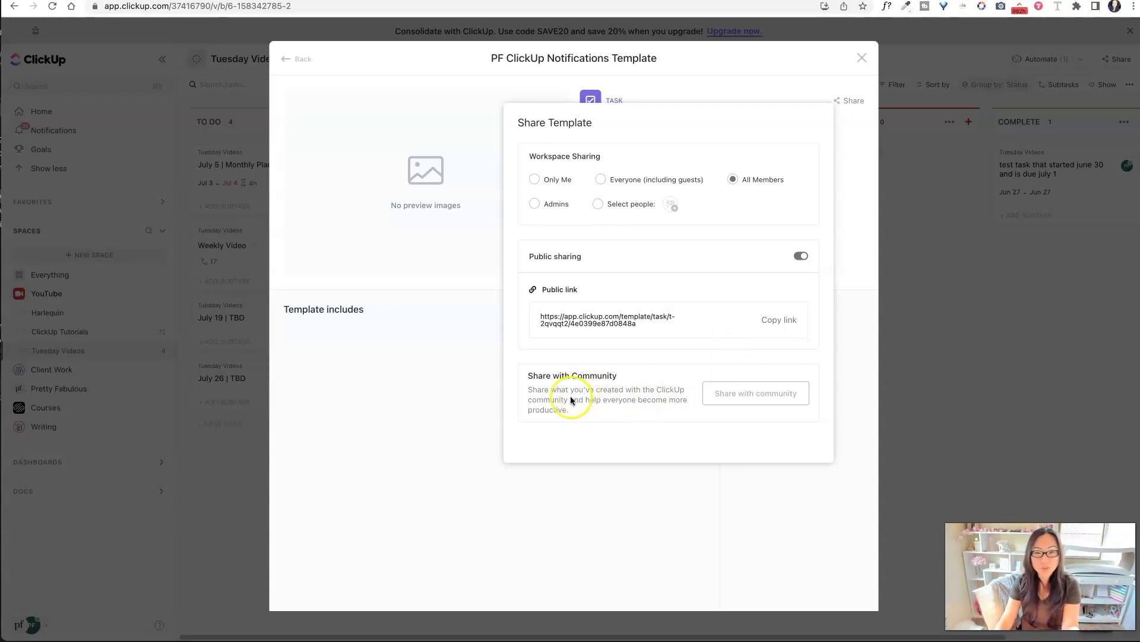
pyautogui.click(754, 402)
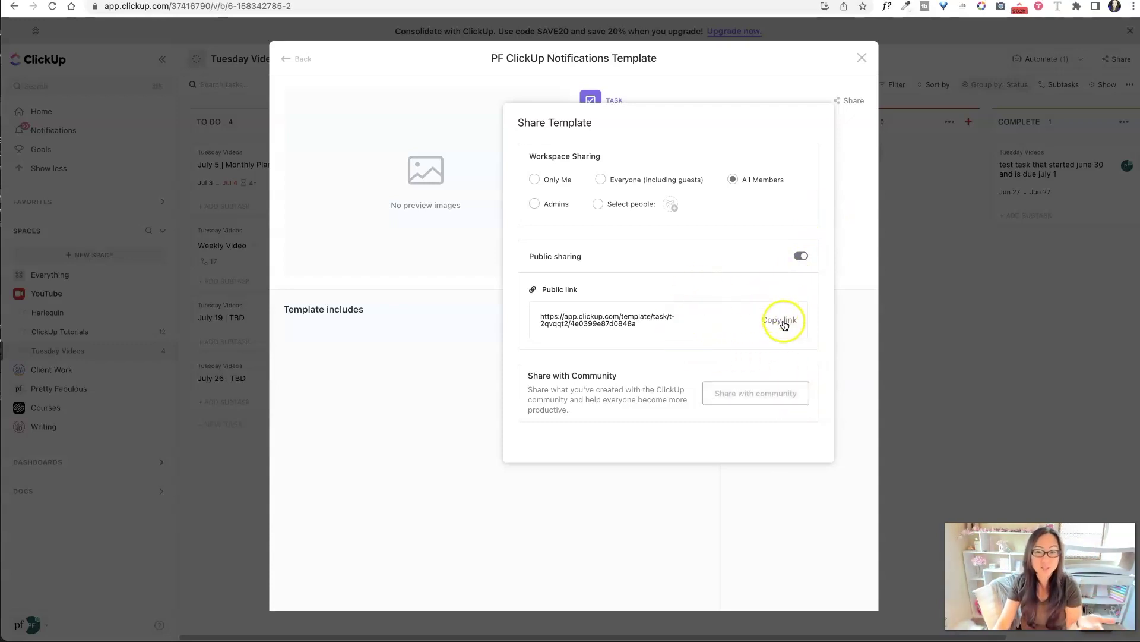
pyautogui.click(861, 59)
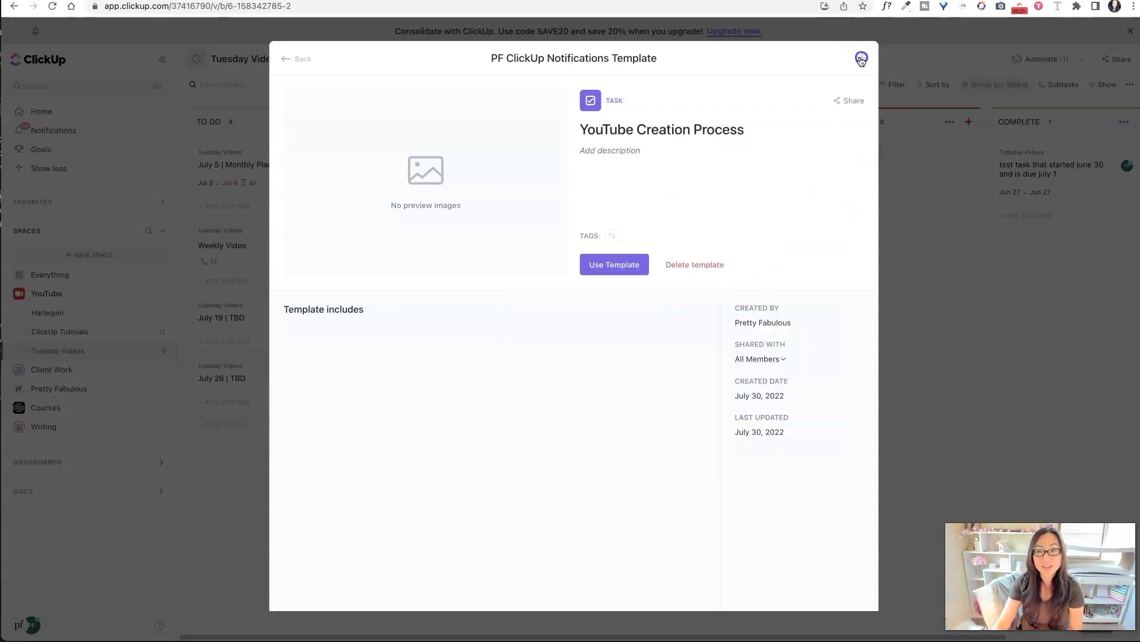
pyautogui.click(862, 59)
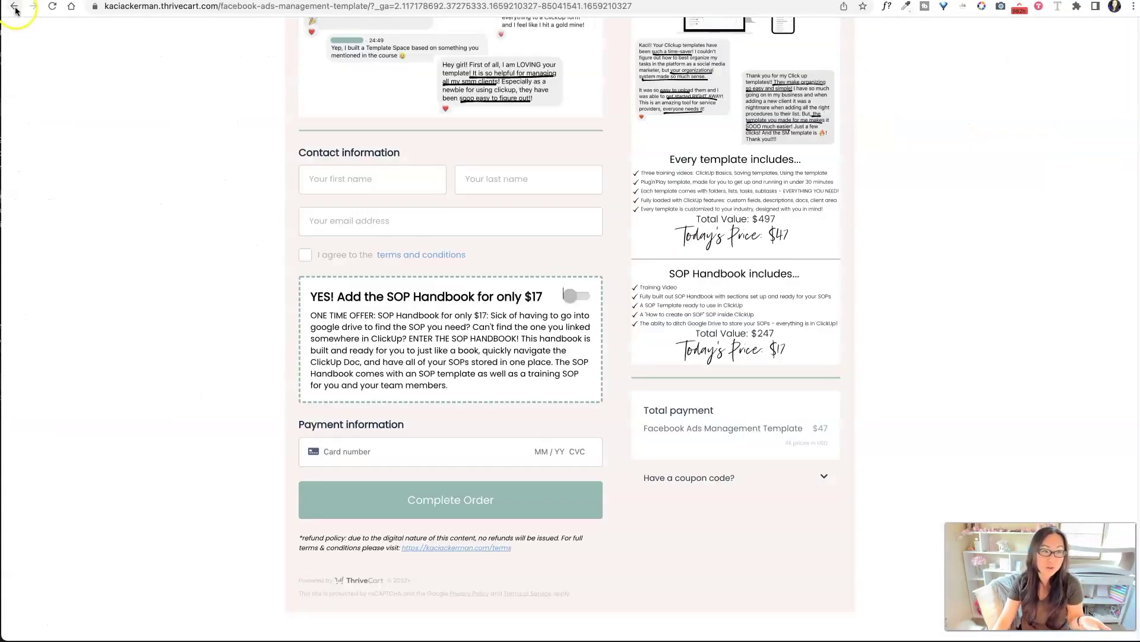
# Step: Return to Kaci Ackerman's ClickUp Templates page and choose Shop Now under the Bookkeeping Template
pyautogui.click(15, 7)
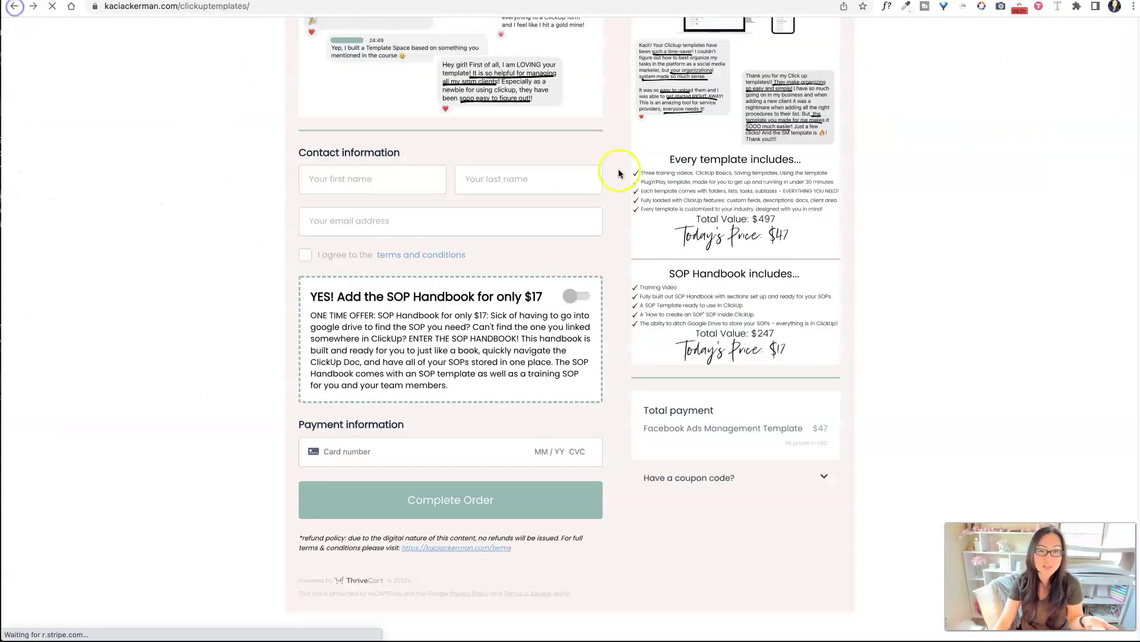
pyautogui.scroll(15, 792, 264)
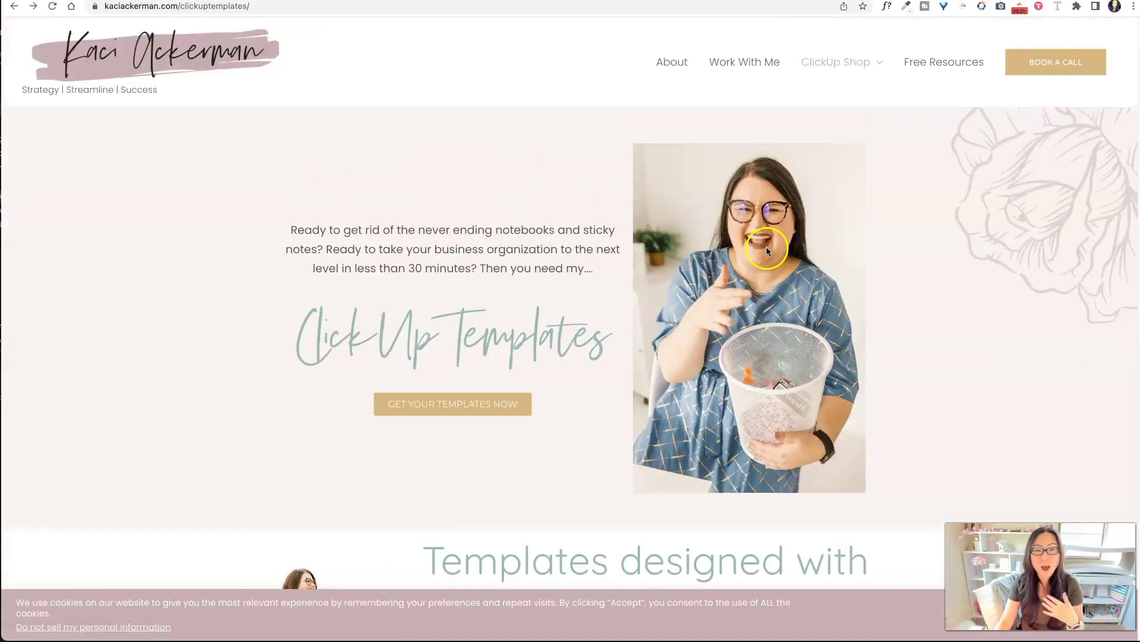
pyautogui.scroll(-12, 766, 247)
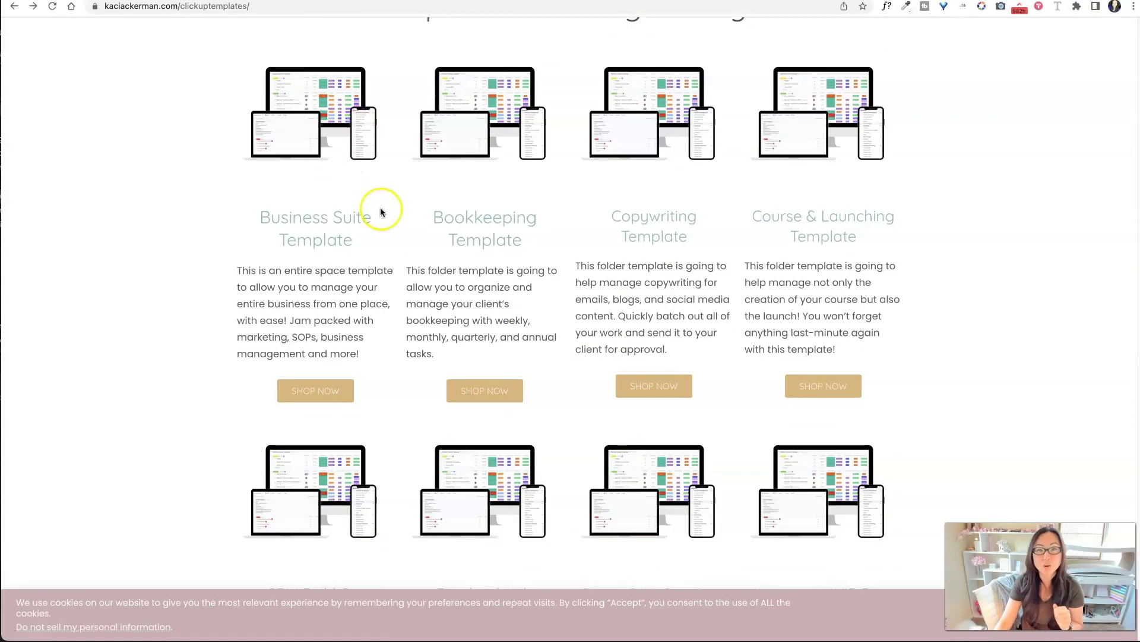
pyautogui.click(490, 392)
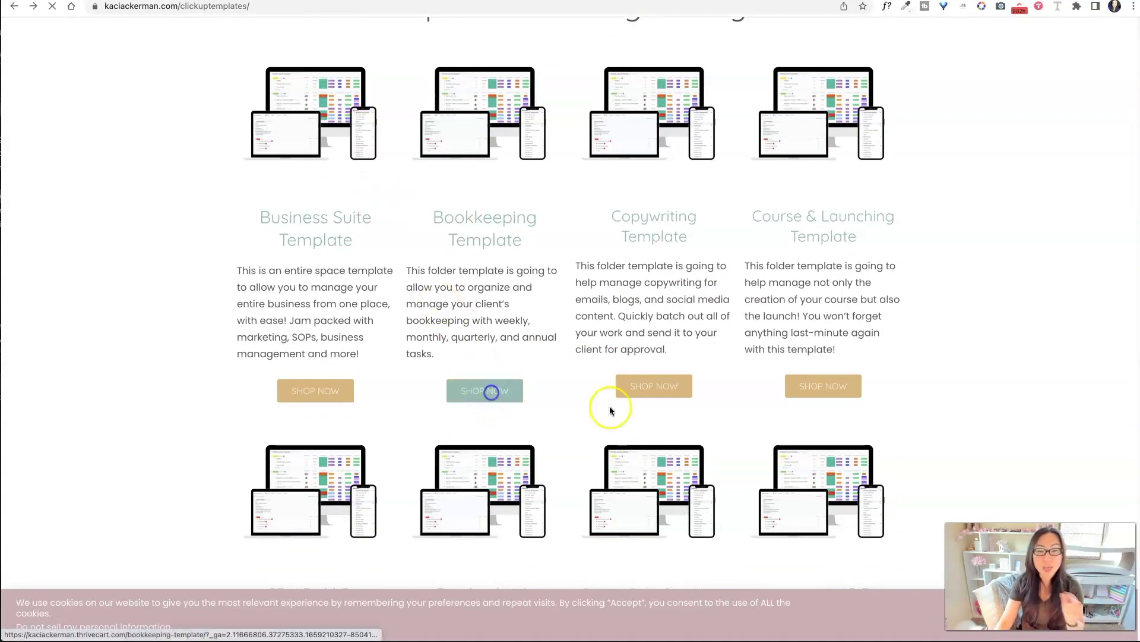
# Step: Remove the $17 SOP Handbook add-on so the checkout totals $47 for the Bookkeeping Template
pyautogui.scroll(-3, 586, 373)
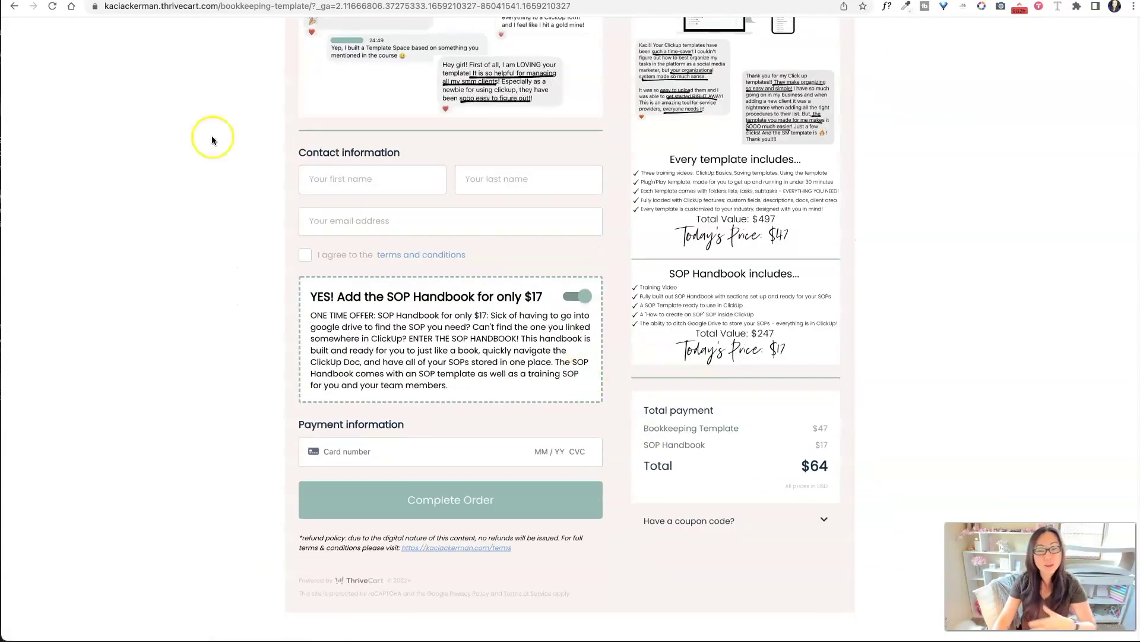
pyautogui.click(577, 296)
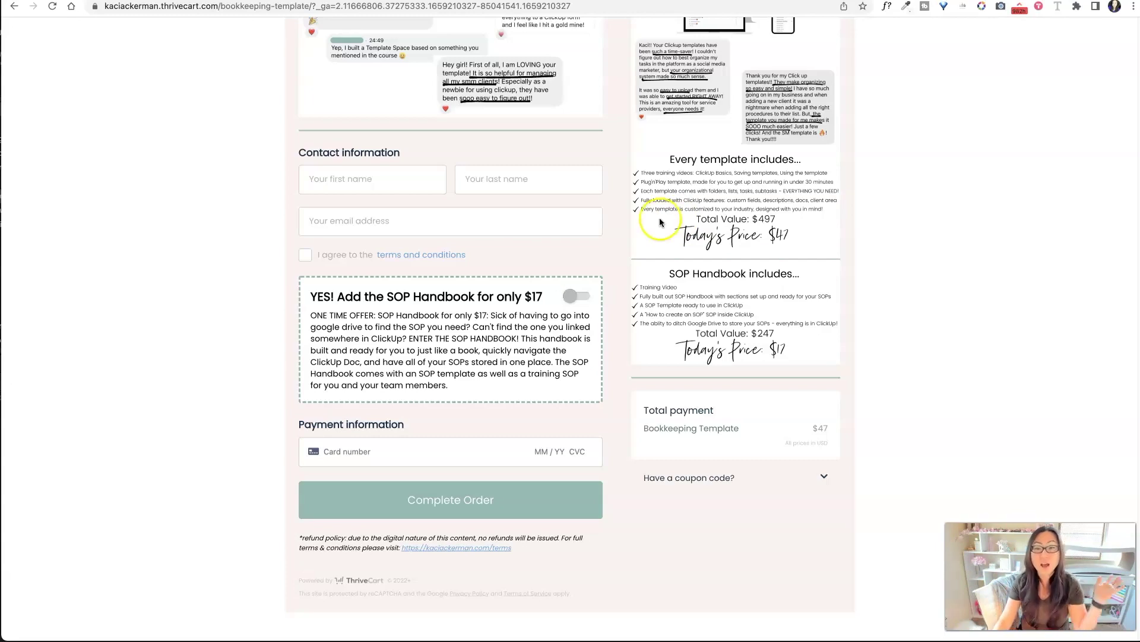
pyautogui.scroll(4, 501, 396)
pyautogui.scroll(1, 168, 463)
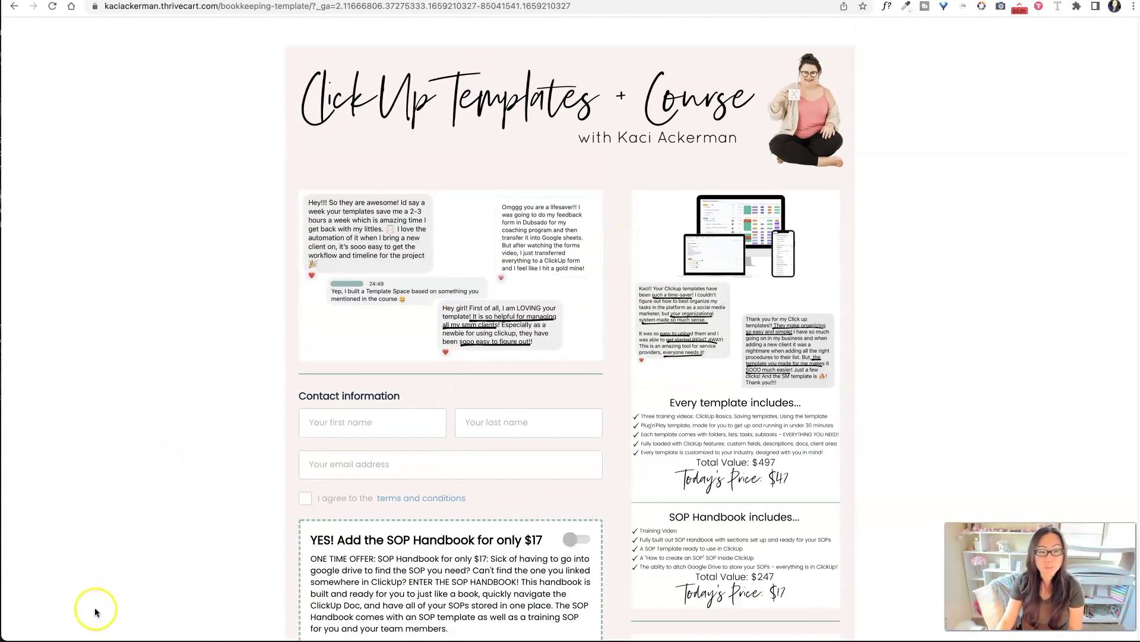